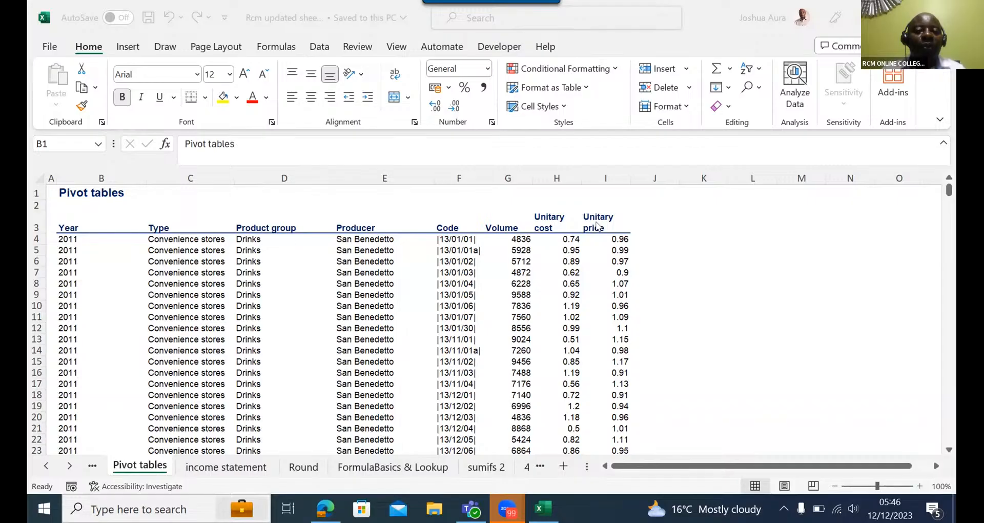
Go from the first Year record in B4 to the end of the data and on to the empty cell B15123.
left_click(69, 240)
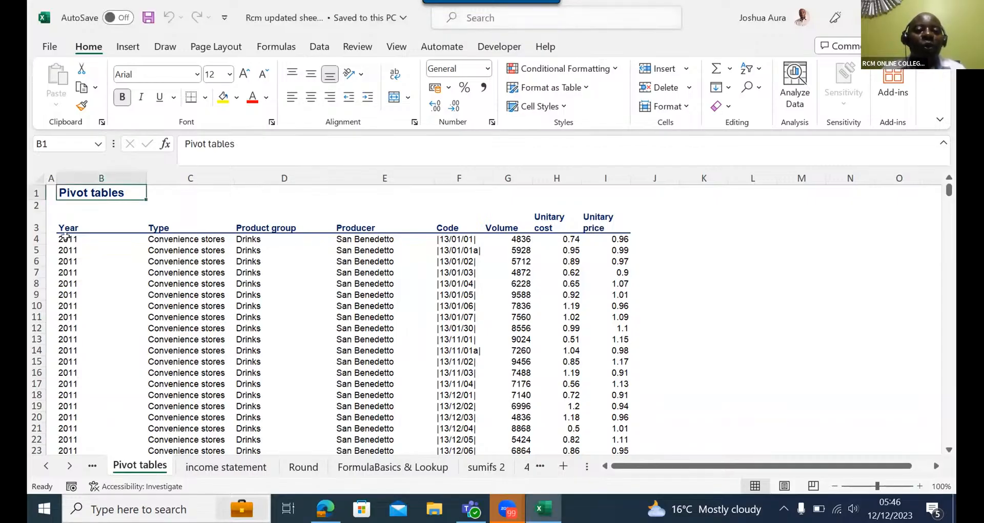
left_click(66, 237)
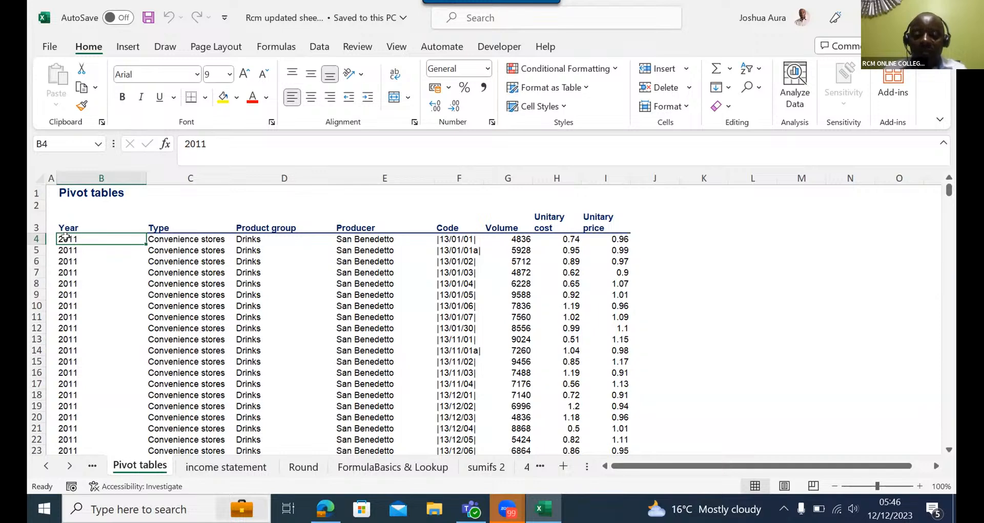
key("ctrl+Down")
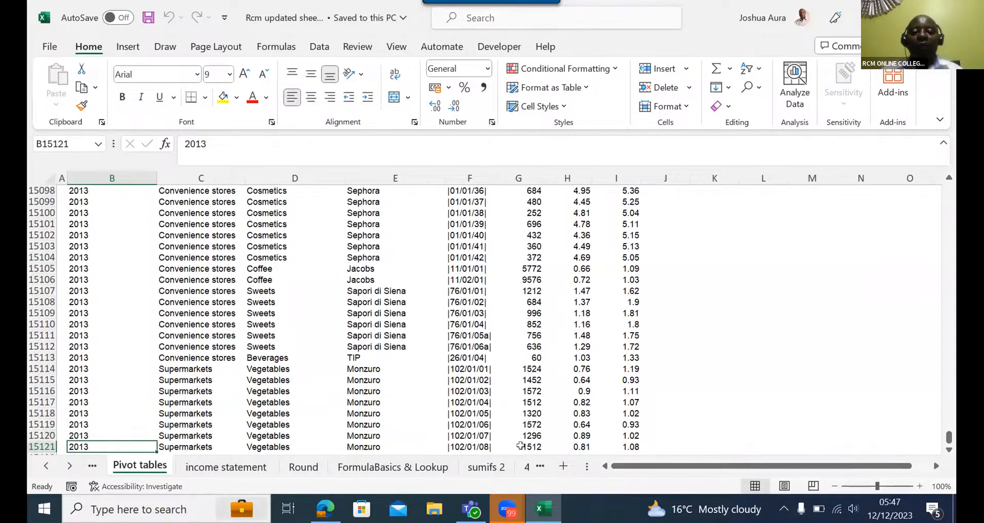
key("Down")
key("Down")
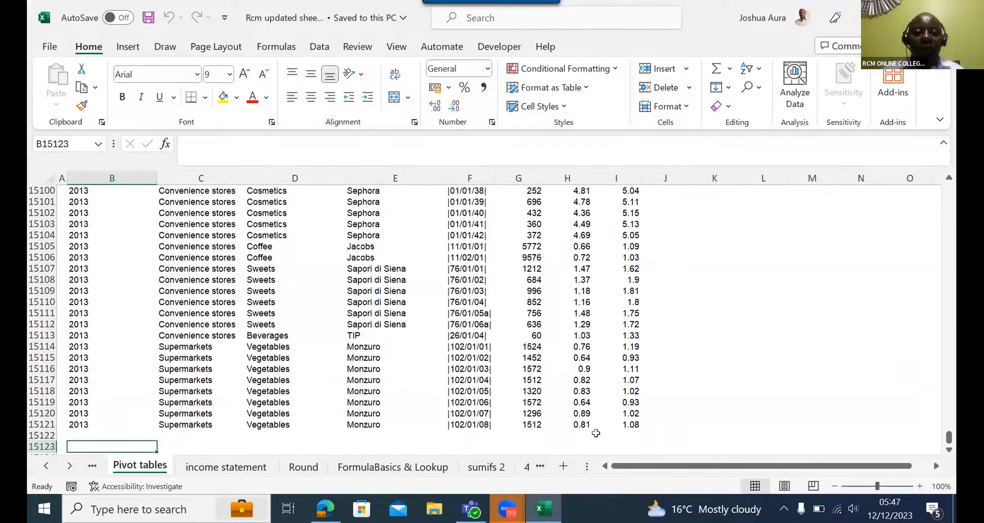
Check the Volume column from its last record up to its header and back, ending on empty cell G15122 below it.
left_click(531, 428)
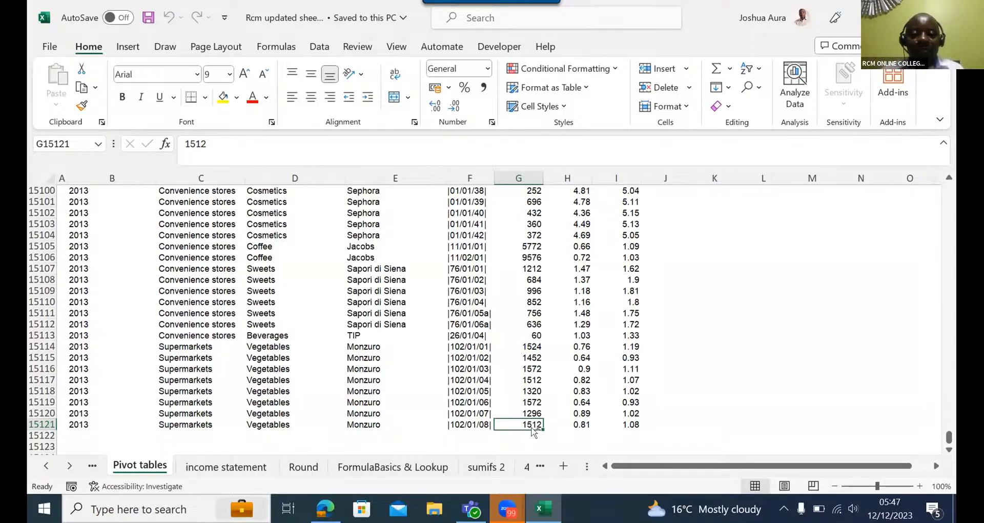
key("ctrl+Up")
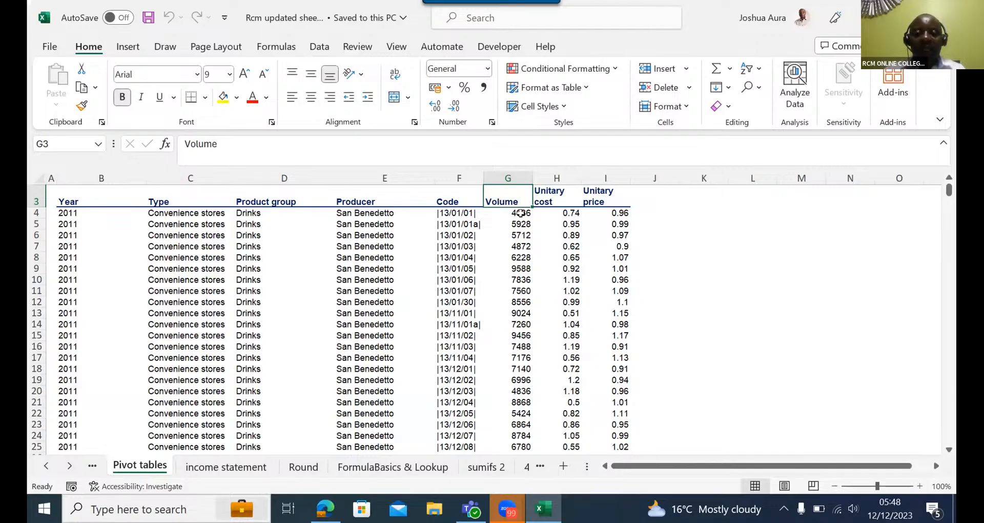
key("ctrl+Down")
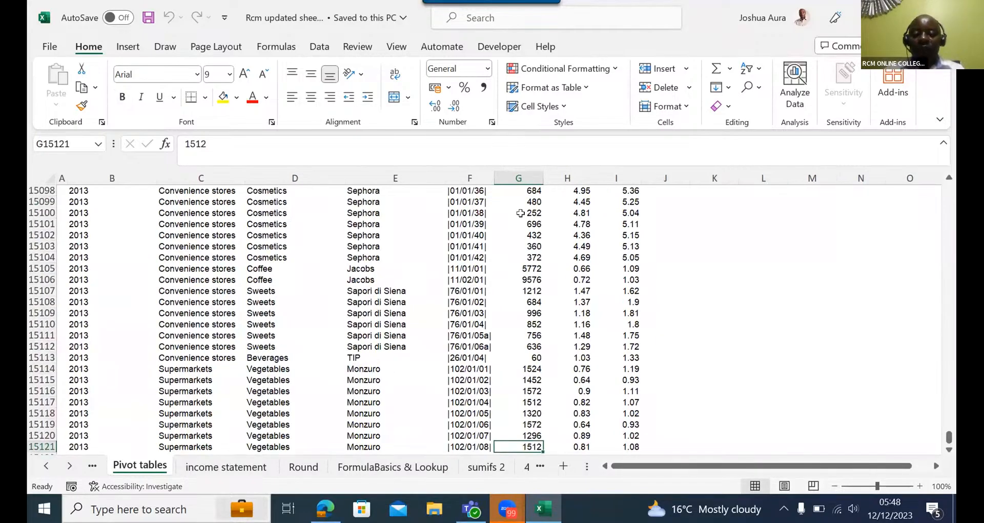
key("Down")
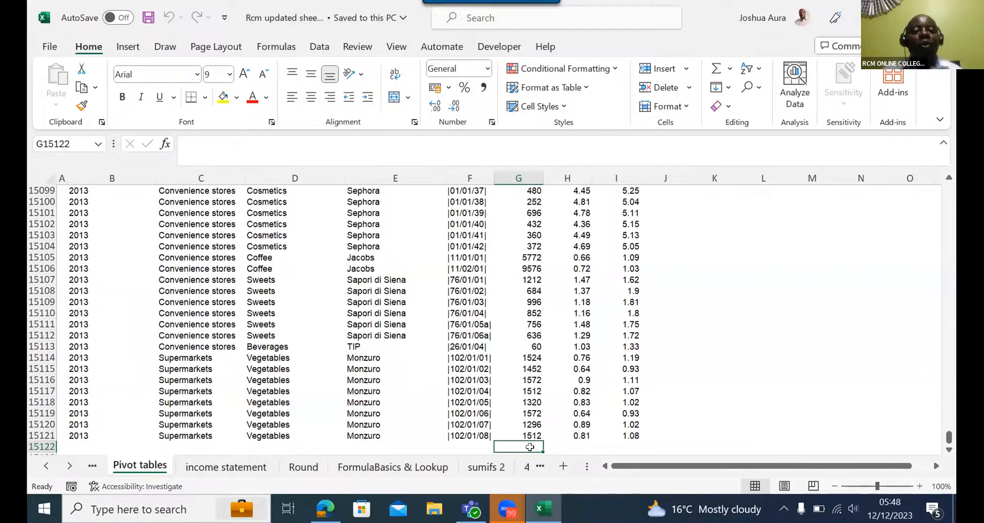
type("=su")
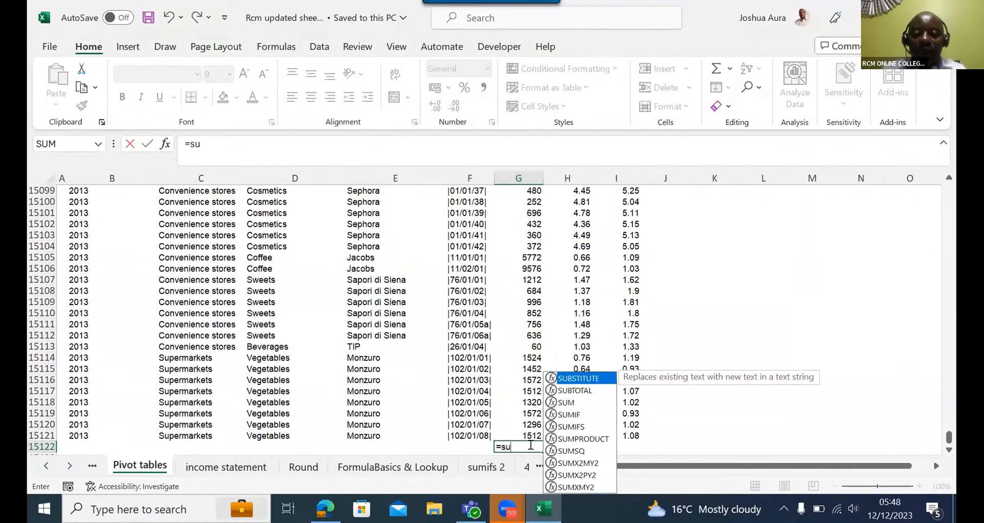
type("m")
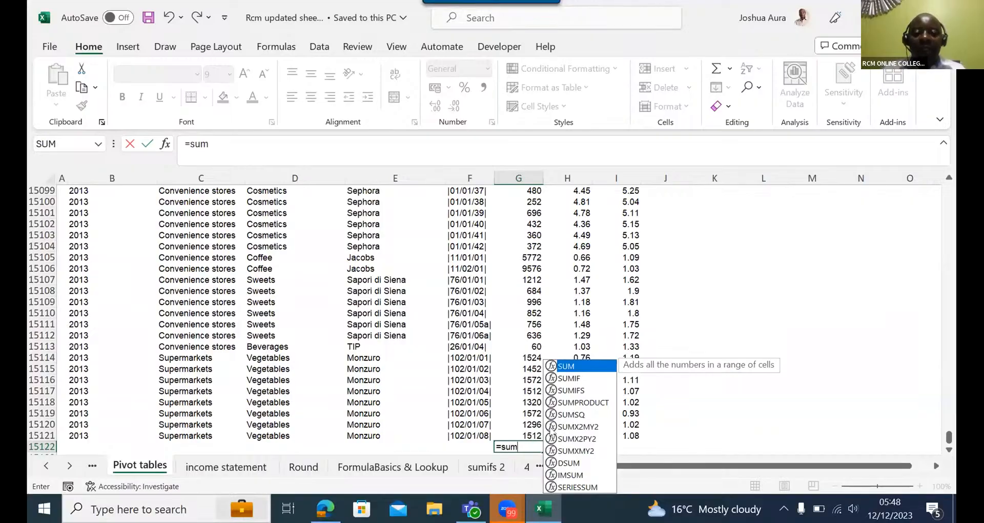
double_click(591, 367)
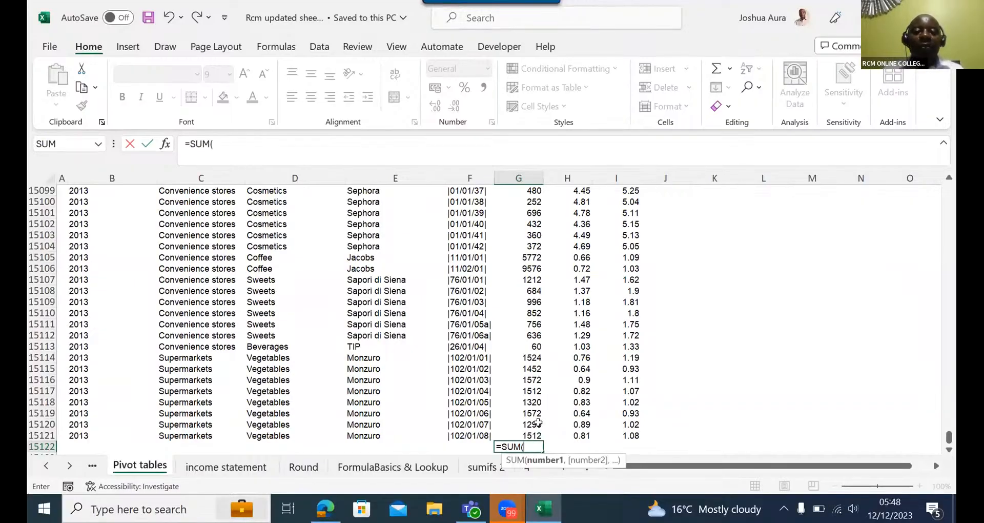
left_click(527, 435)
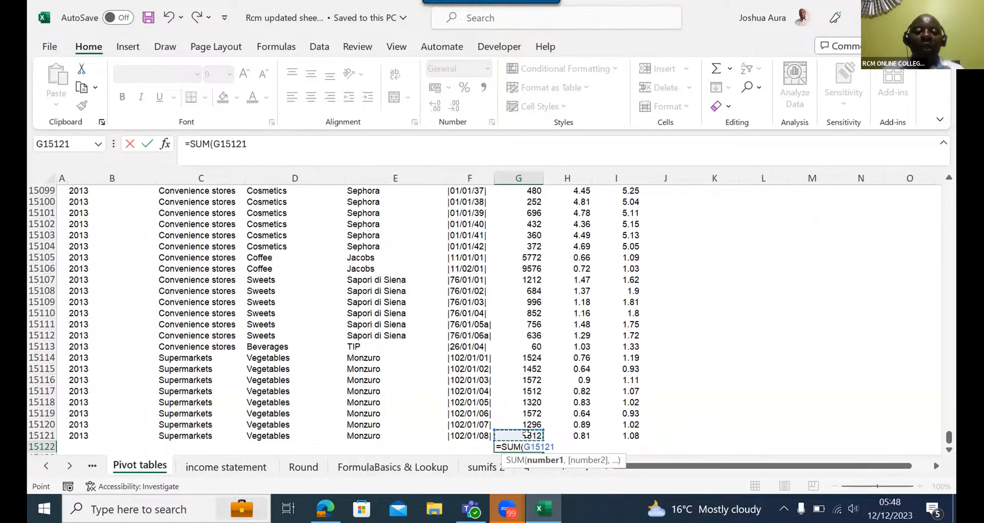
key("Return")
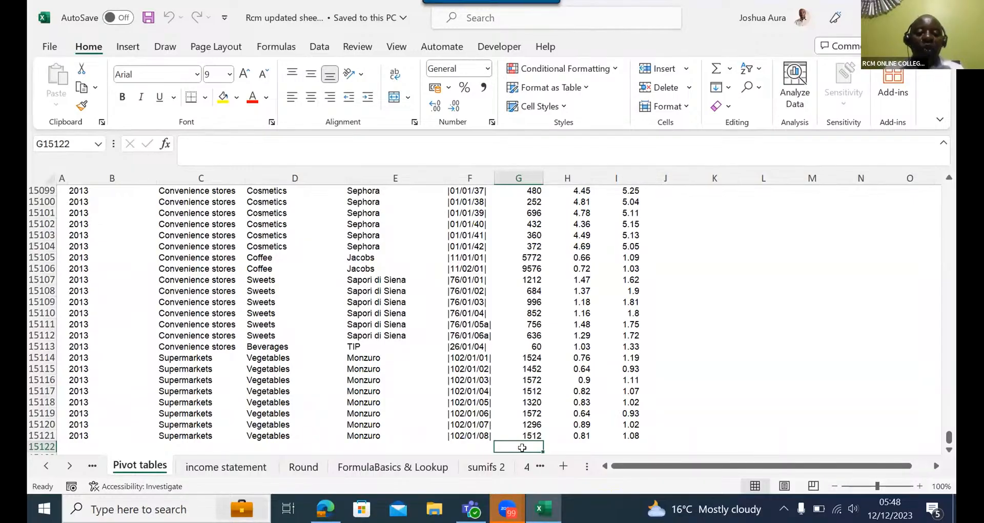
Insert an AutoSum total of the Volume column in G15122 and select that cell to check its formula.
key("alt+equal")
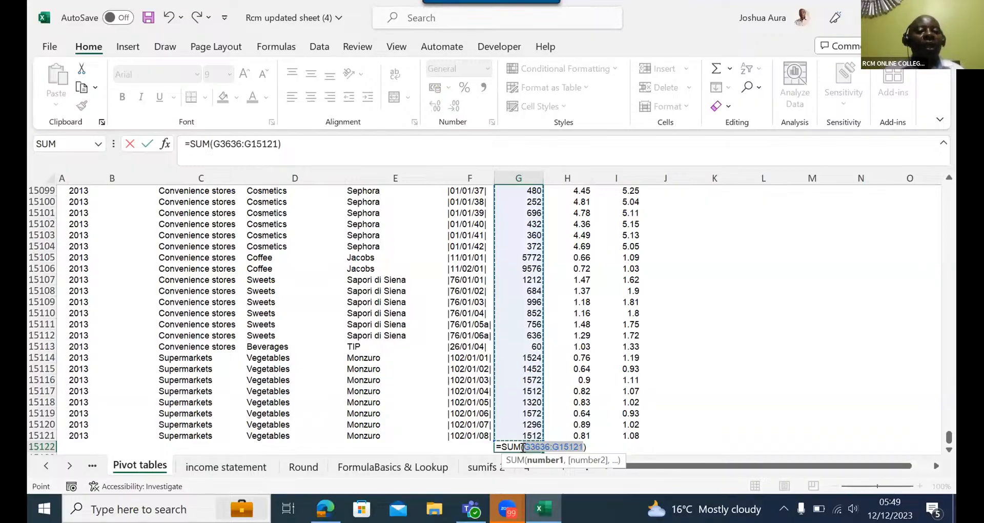
key("Return")
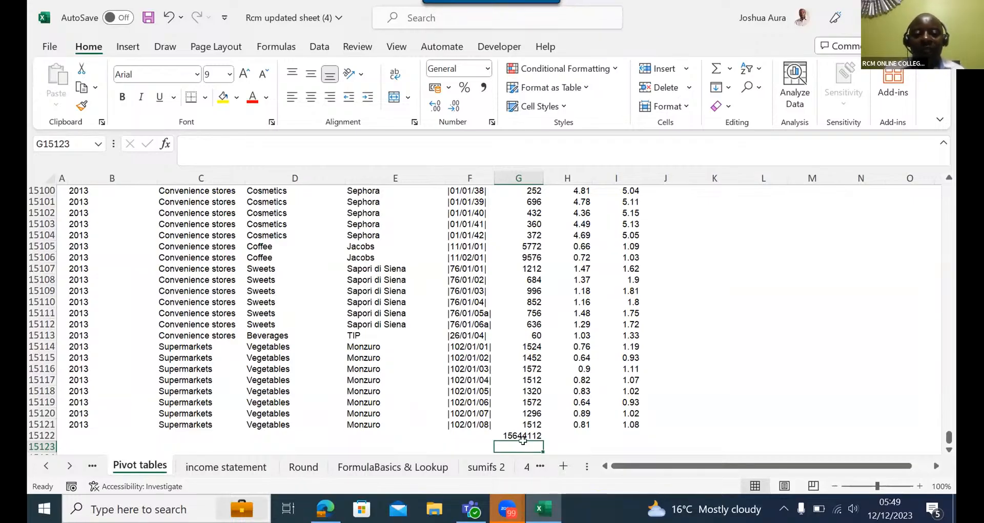
left_click(526, 434)
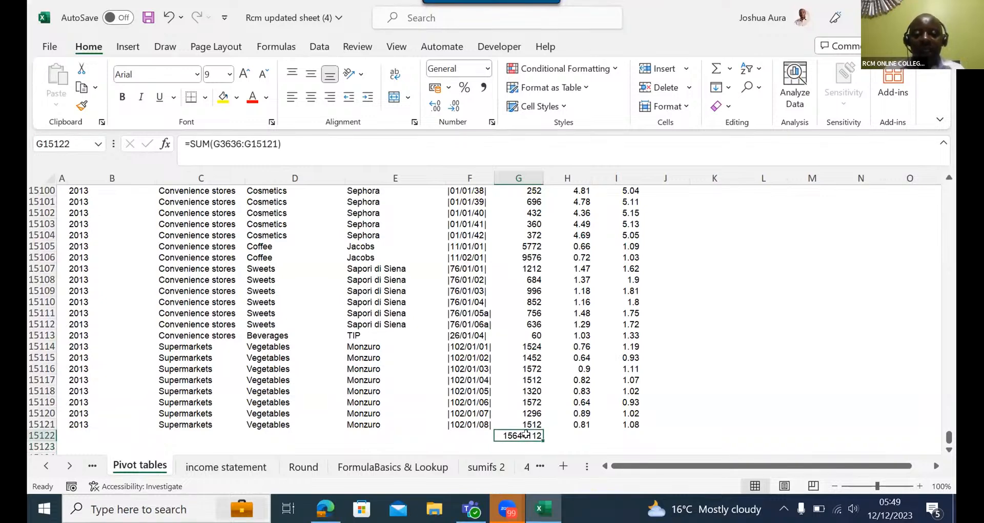
Extend the range of the Volume total in G15122 up to the first record, making the formula =SUM(G4:G15121).
double_click(526, 433)
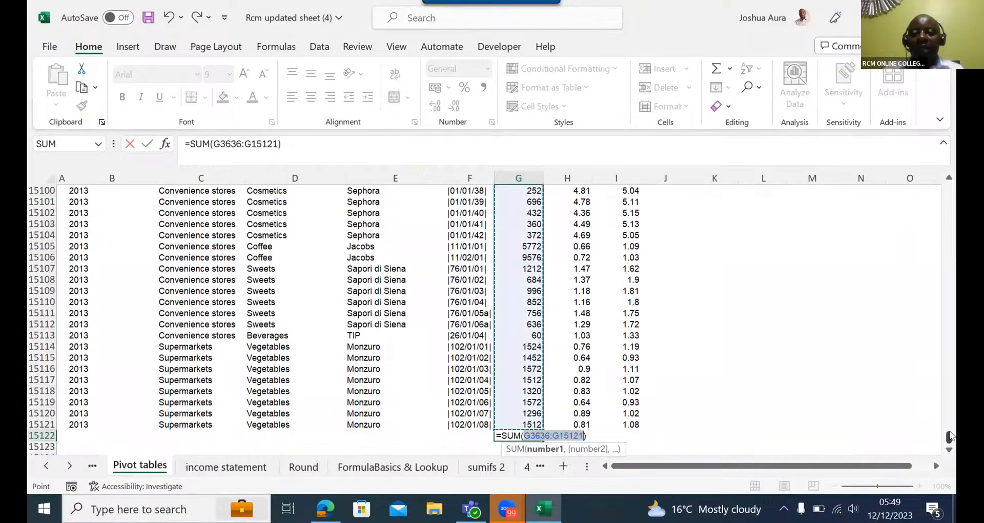
left_click_drag(949, 437, 927, 253)
scroll(929, 253, "up", 20)
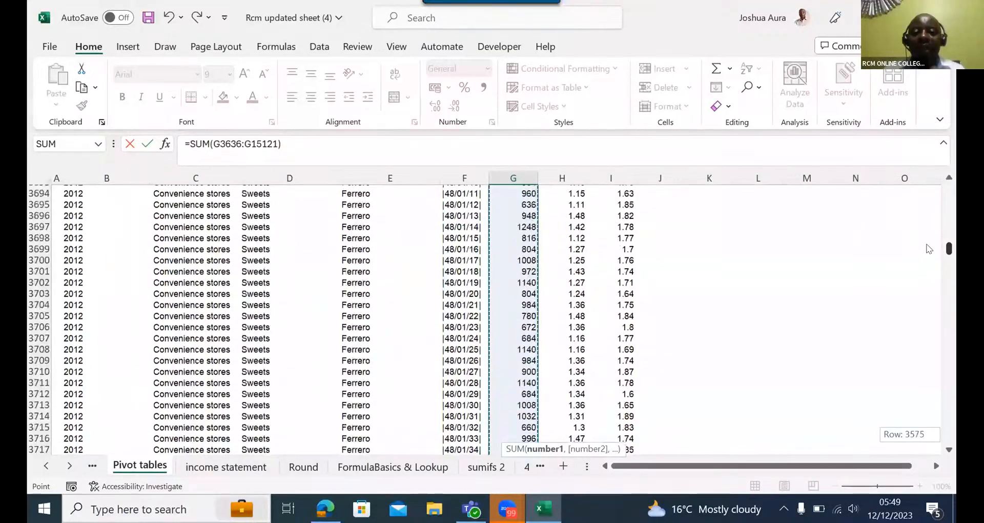
scroll(929, 251, "down", 12)
scroll(929, 251, "up", 10)
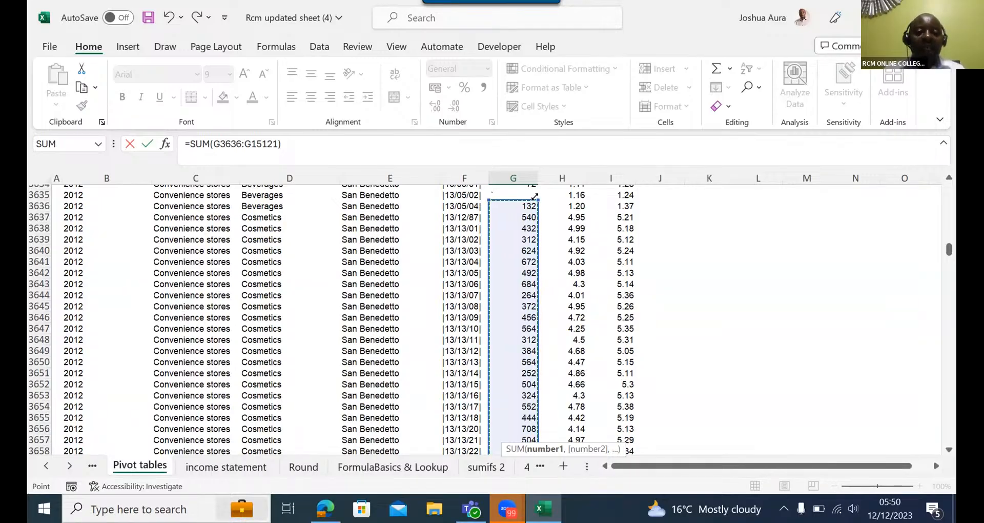
left_click_drag(535, 196, 530, 229)
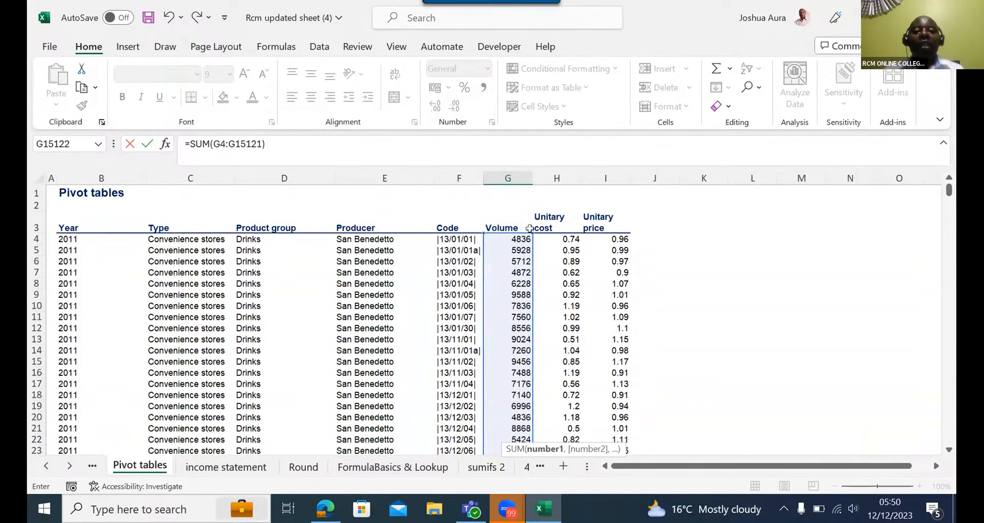
key("Return")
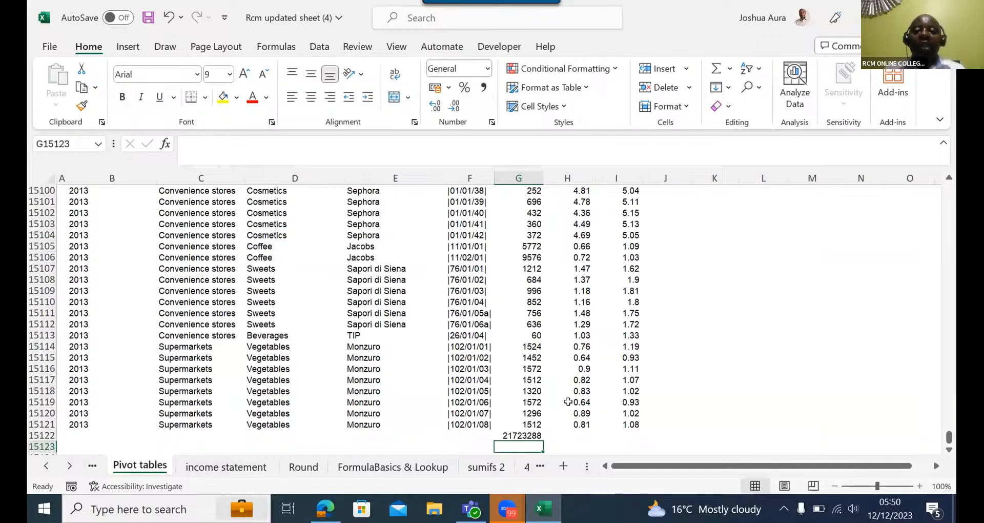
Enter the sample values 90, 78, 56 and 67 down cells L15105 to L15108.
left_click(778, 246)
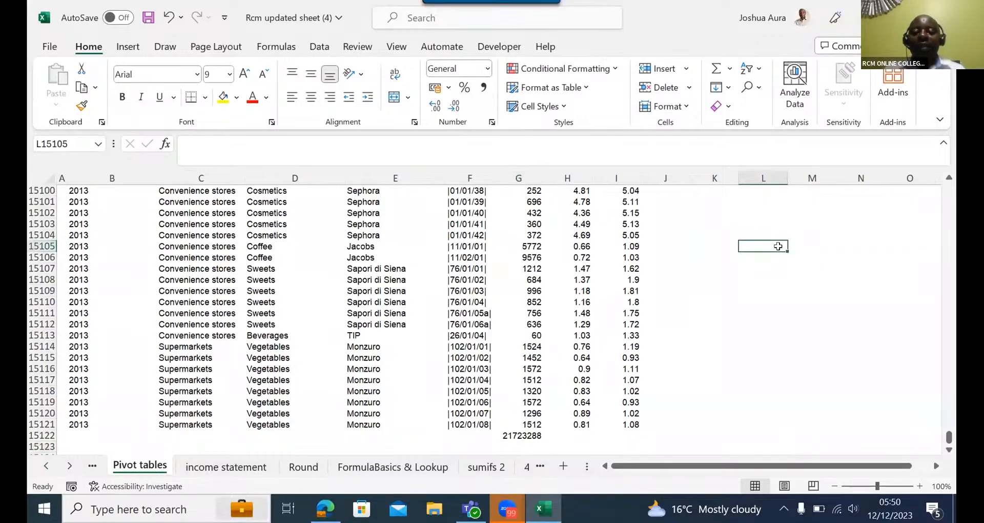
type("90")
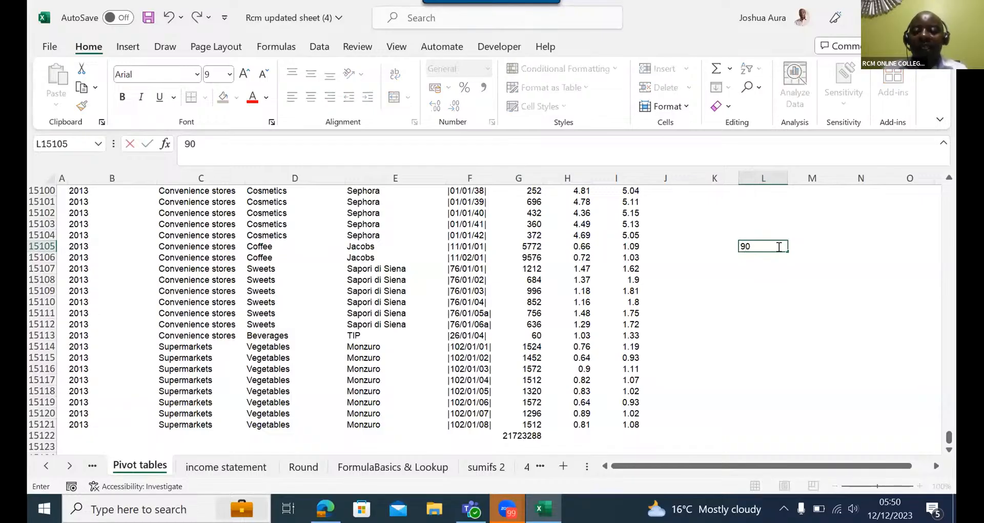
key("Return")
type("78")
key("Return")
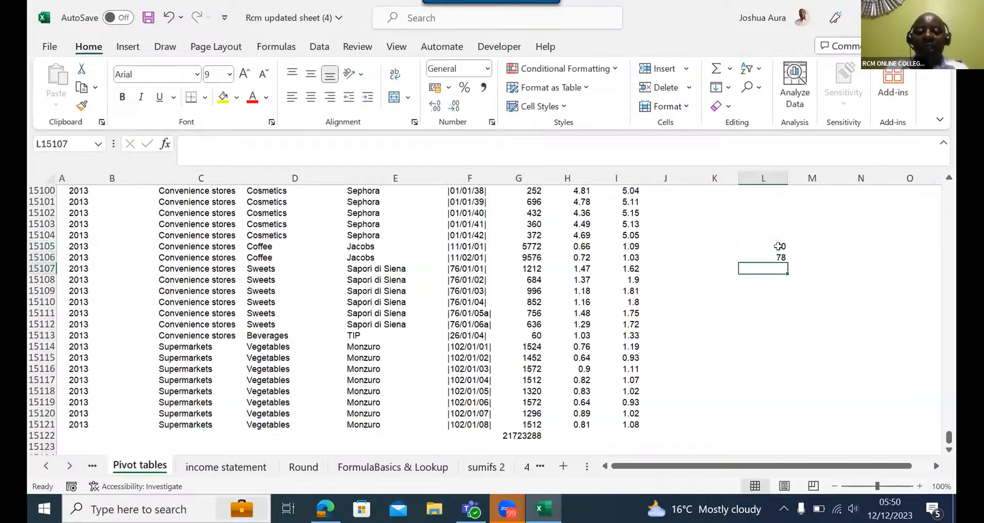
type("56")
key("Return")
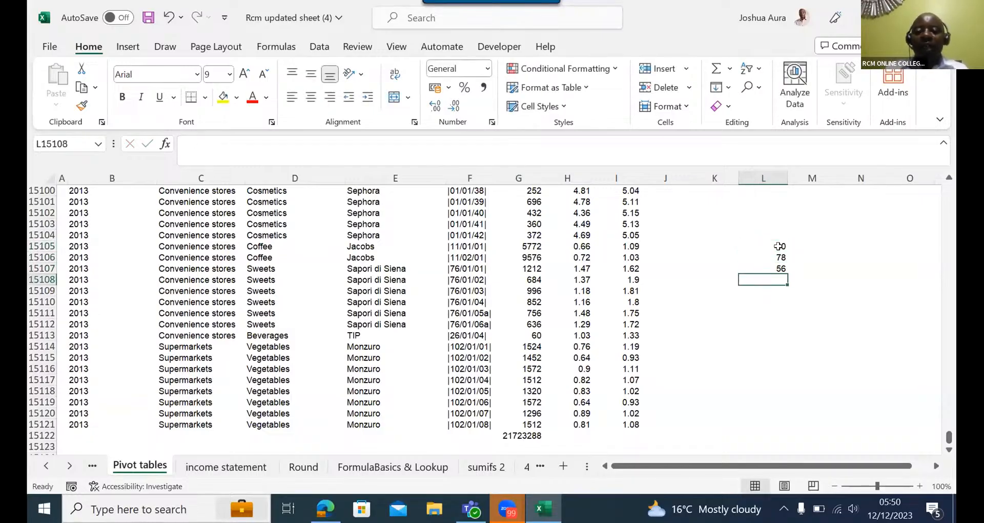
type("67")
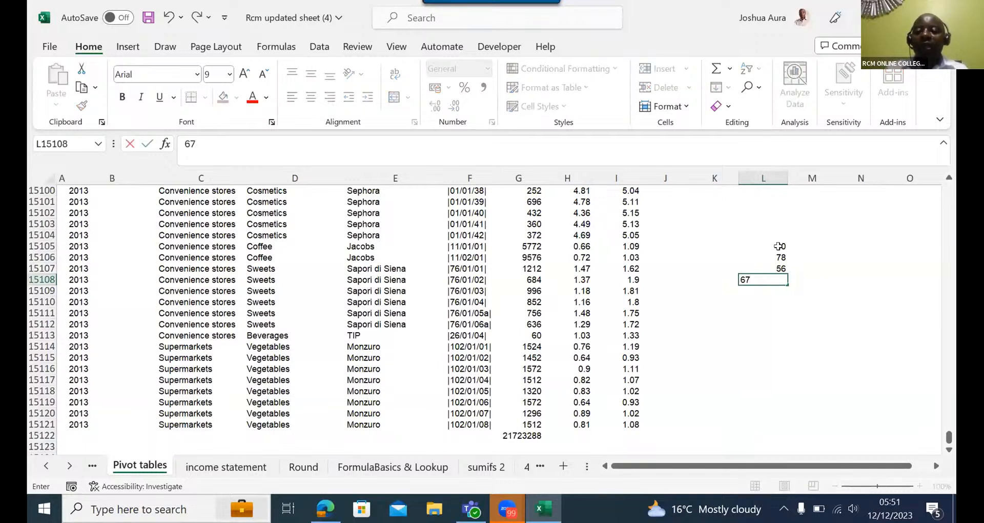
key("Return")
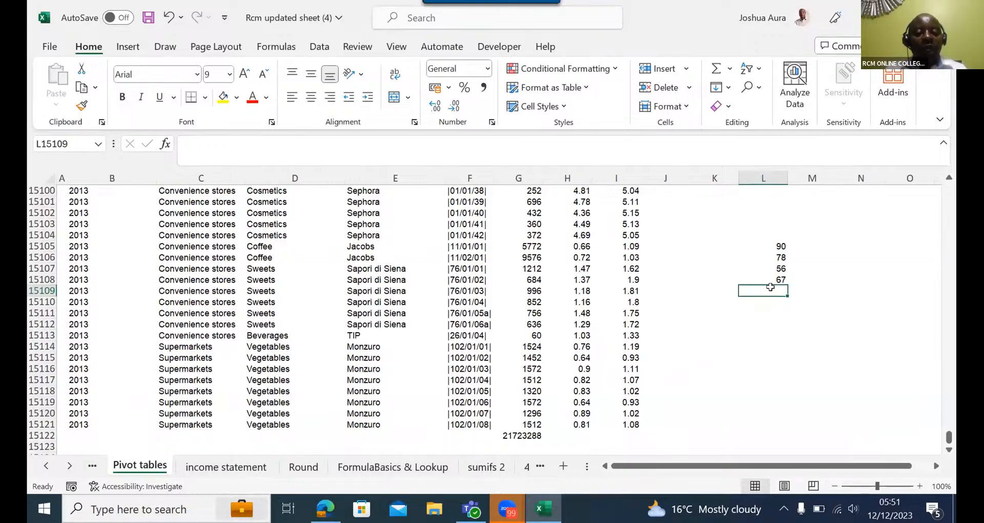
AutoSum L15105:L15108 in cell L15109 and make the total bold.
key("alt+equal")
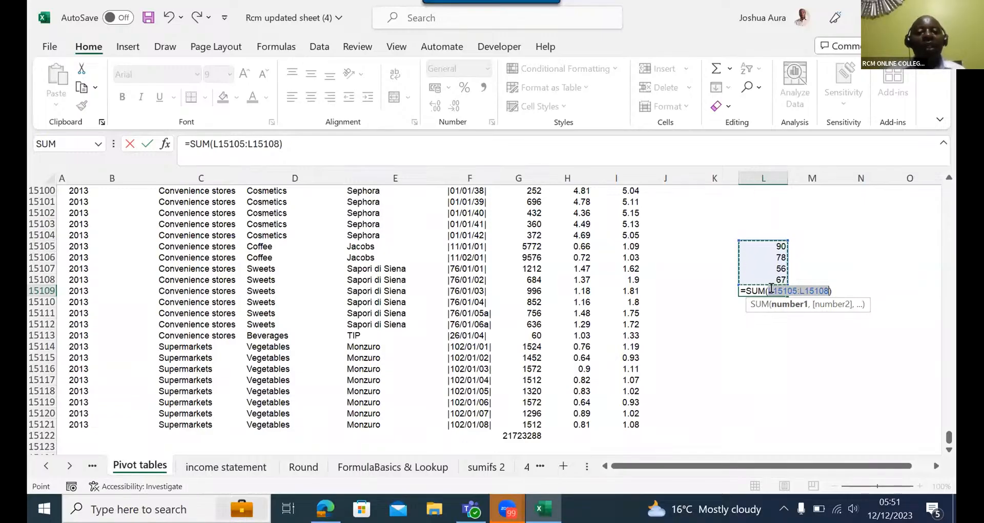
key("Return")
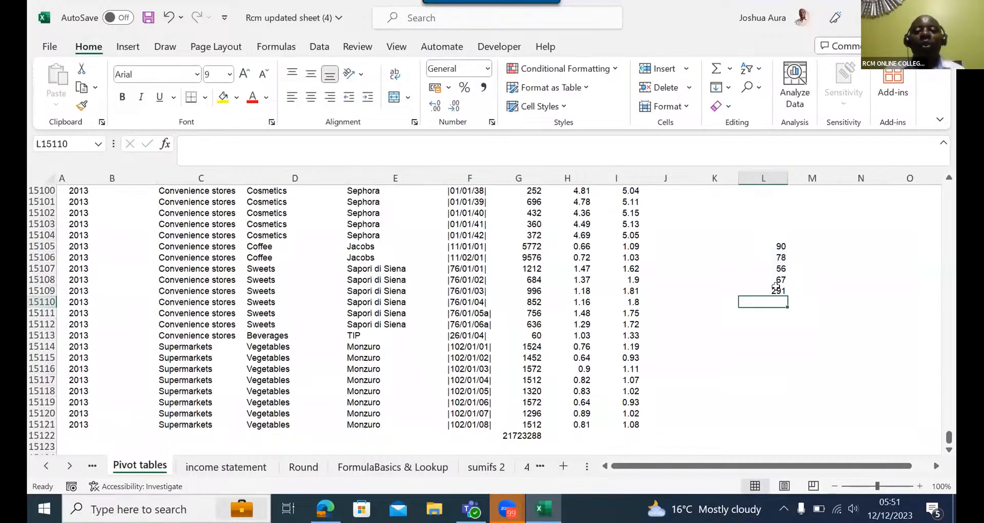
left_click(776, 288)
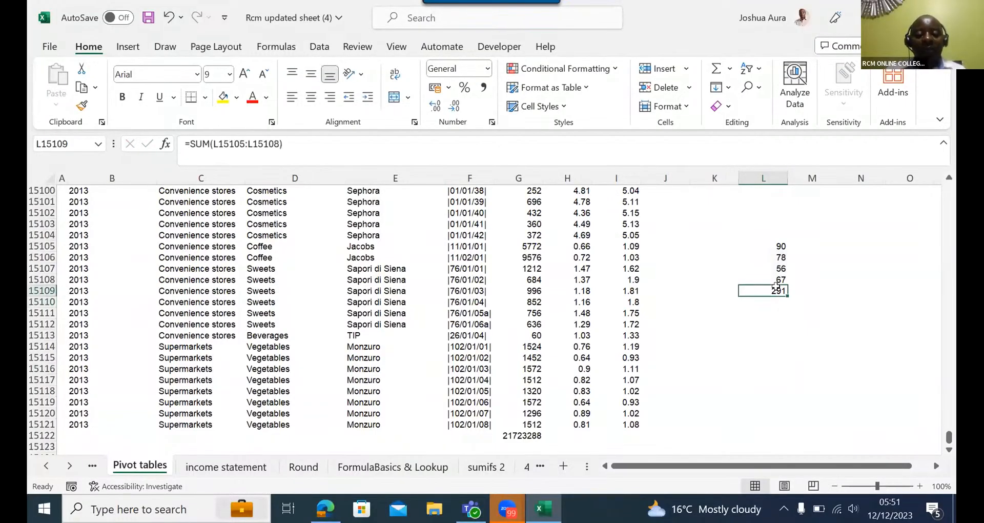
key("ctrl+b")
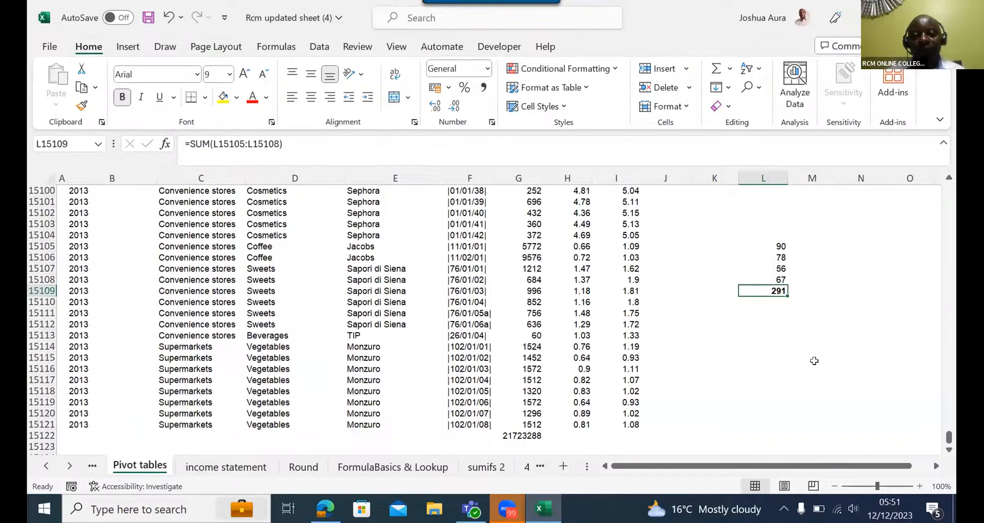
Enter the sample values 80, 70 and 89 down cells N15105 to N15107.
left_click(847, 248)
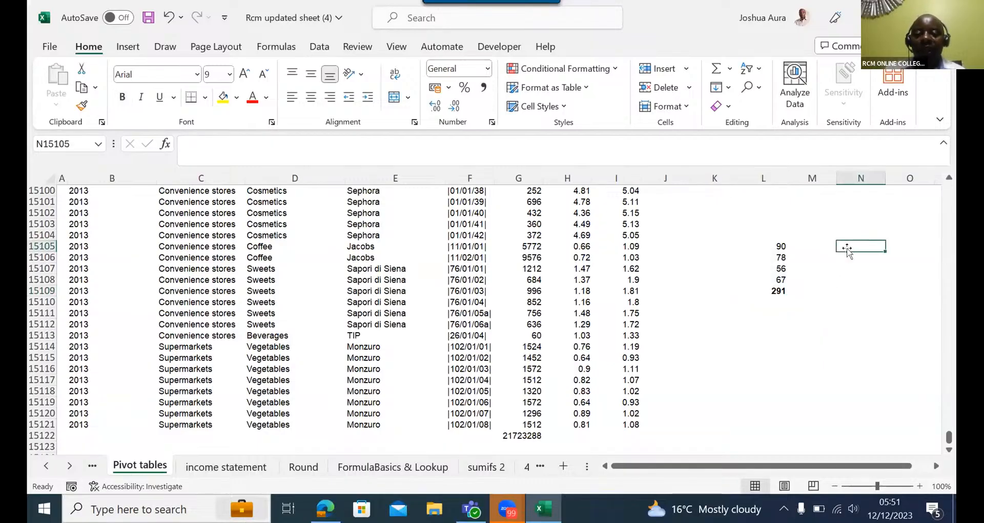
type("80")
key("Return")
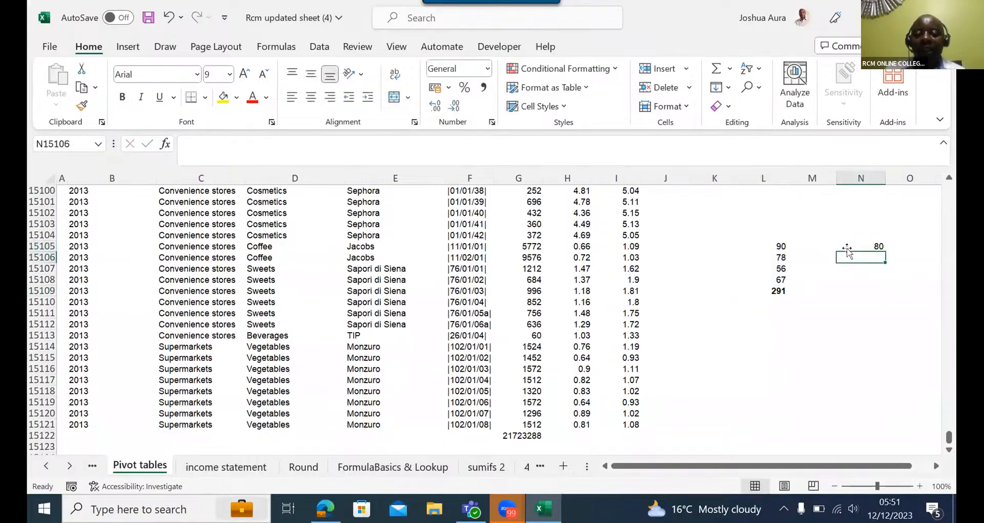
type("70")
key("Return")
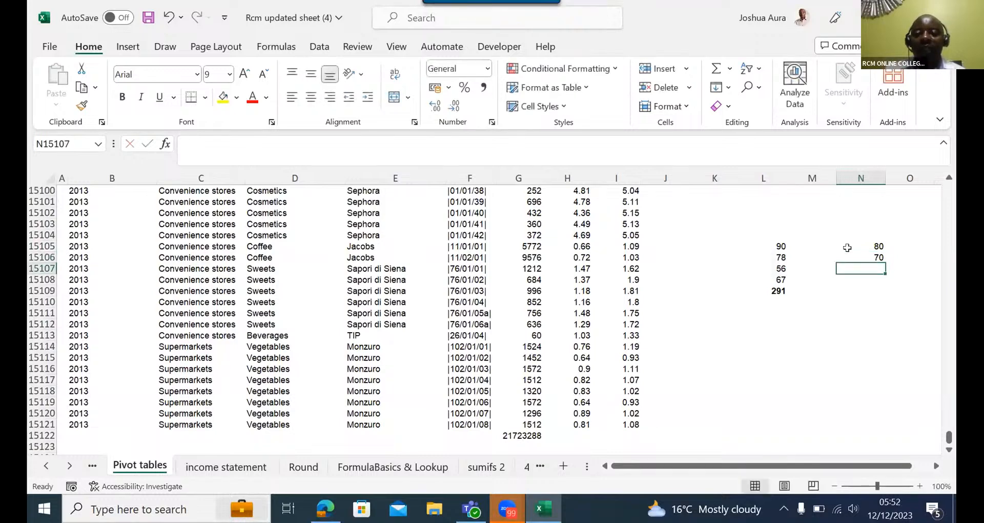
type("89")
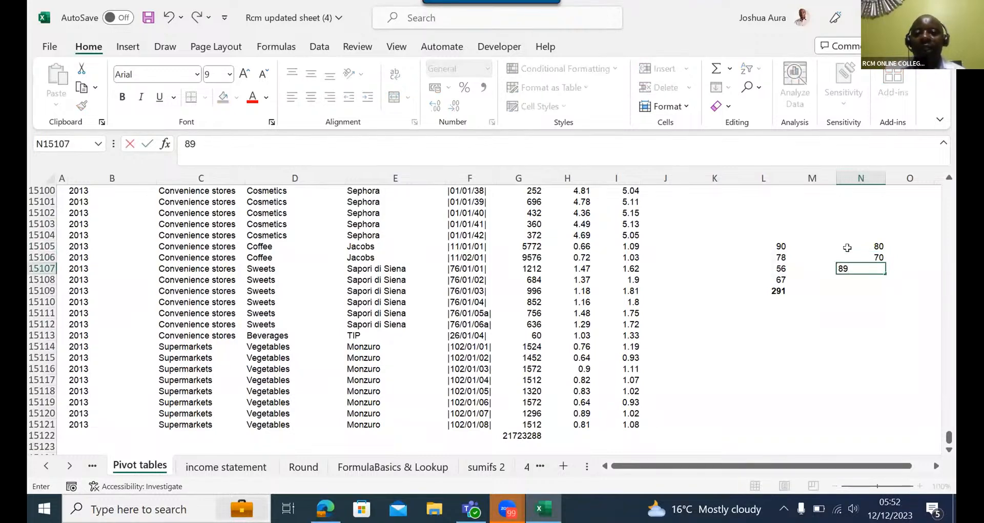
key("Return")
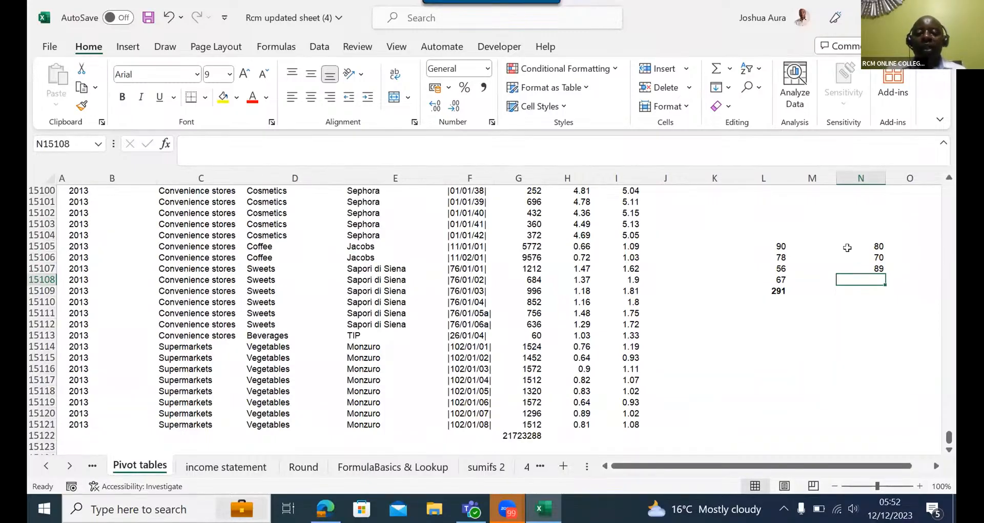
AutoSum N15105:N15107 in cell N15108, and clear that total from the cell again.
key("alt+equal")
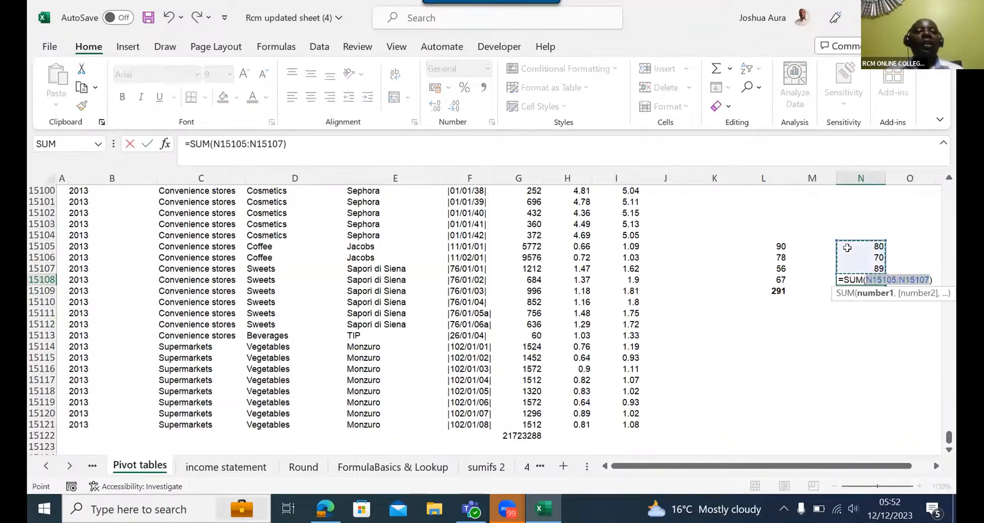
key("Return")
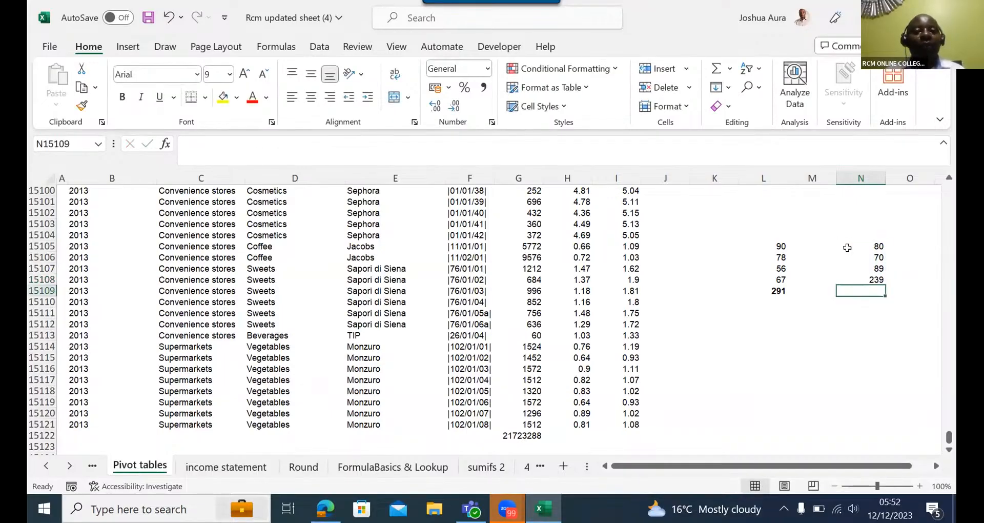
left_click(871, 278)
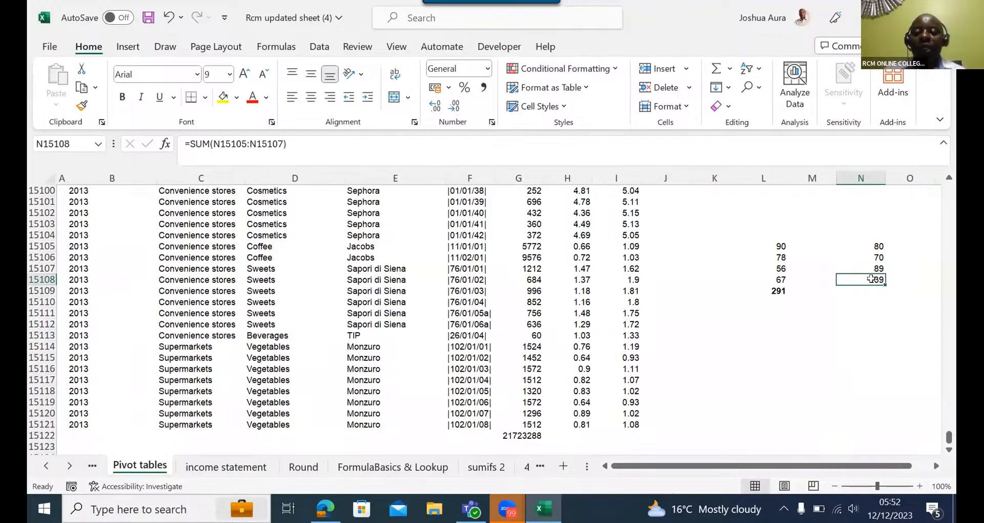
key("Delete")
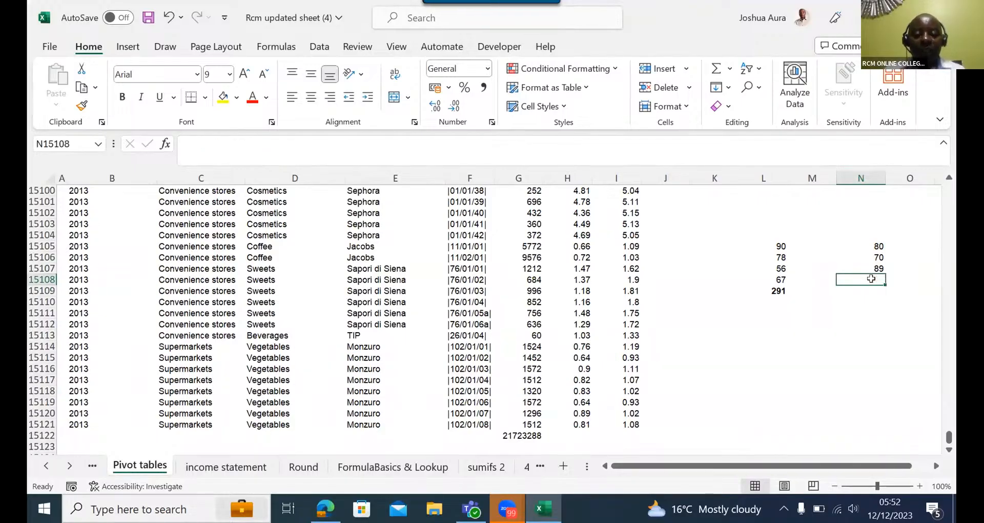
Write the formula =SUM(N15105:N15107) manually in cell N15108, choosing SUM from the function suggestions.
type("=")
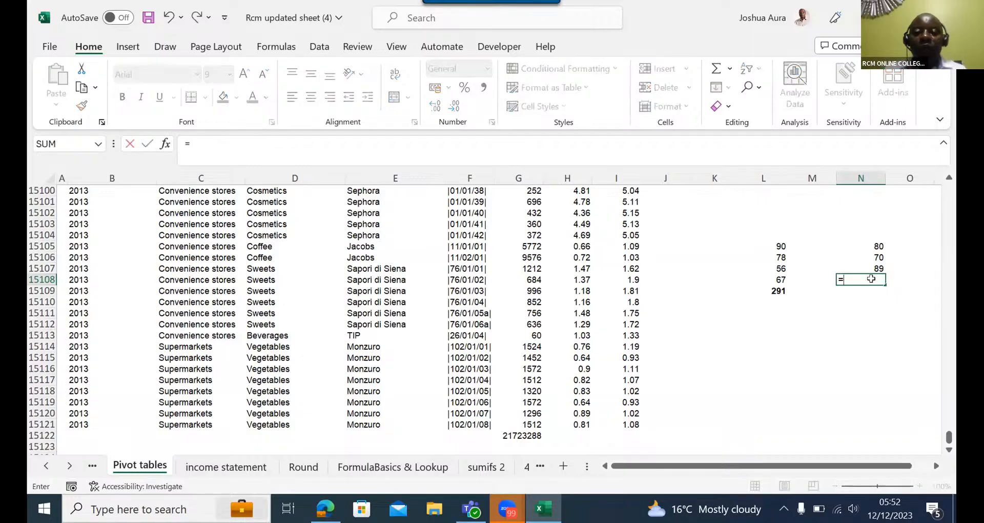
type("sum")
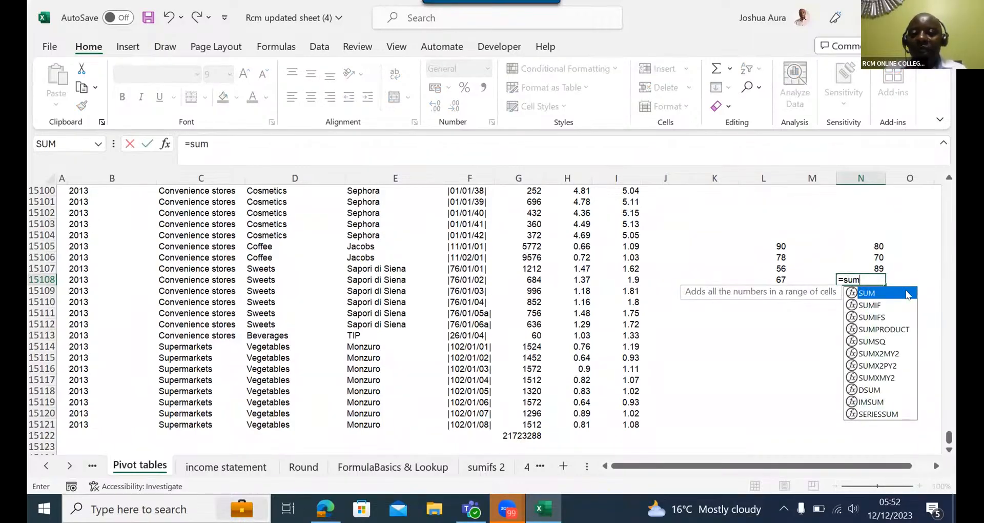
double_click(891, 295)
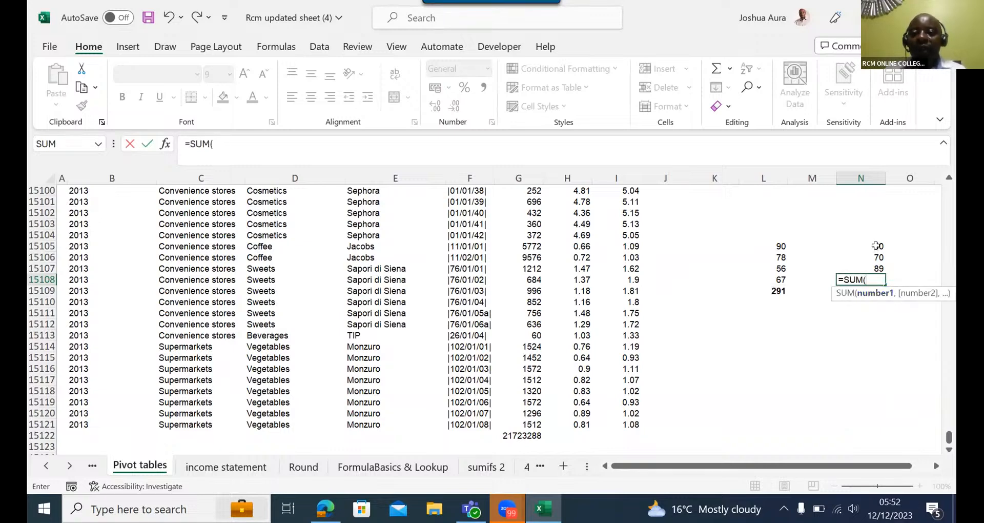
left_click_drag(876, 245, 877, 263)
key("Return")
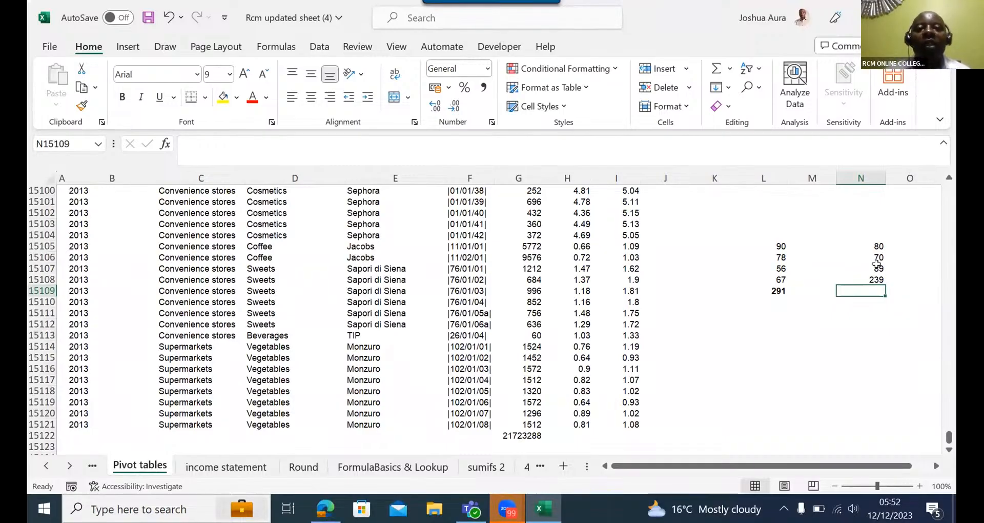
left_click(459, 76)
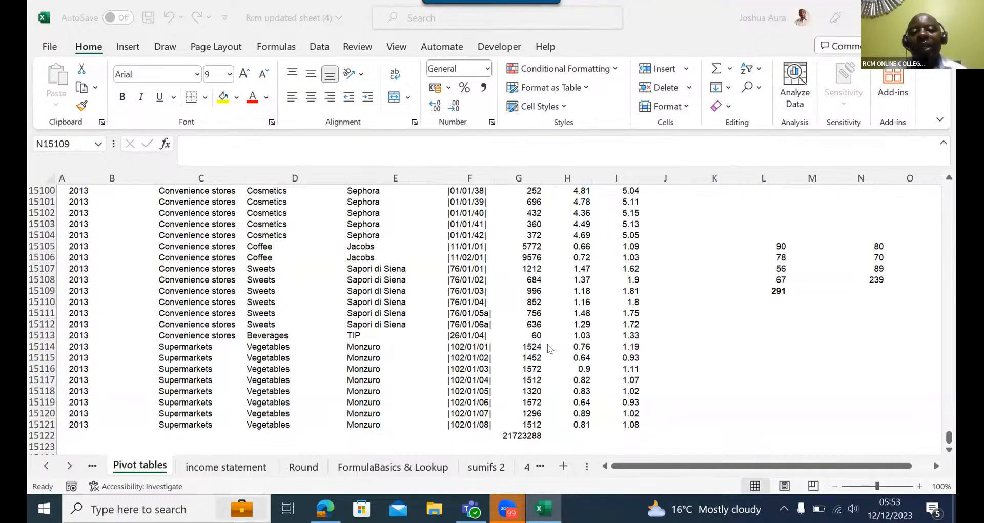
Delete the Volume total from G15122 and jump up the column to the Volume header in G3.
left_click(521, 432)
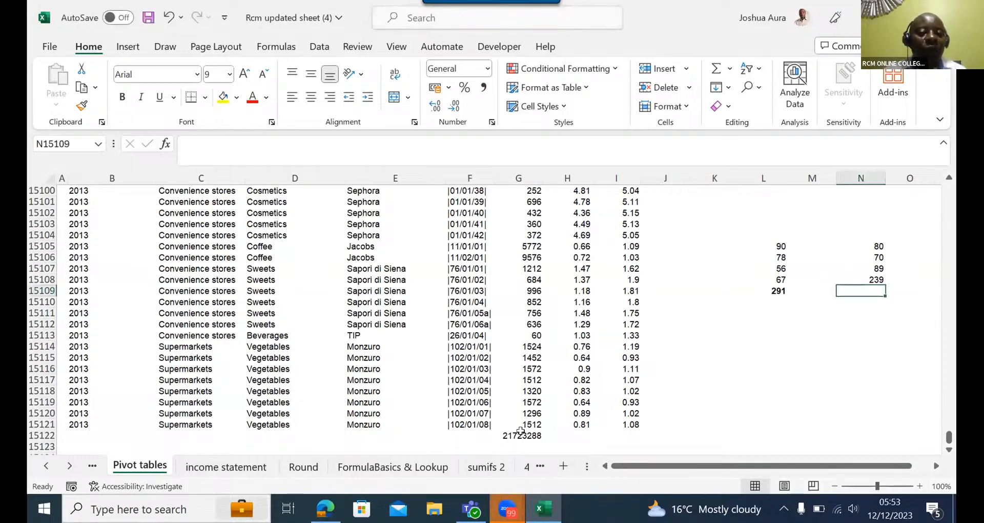
left_click(520, 432)
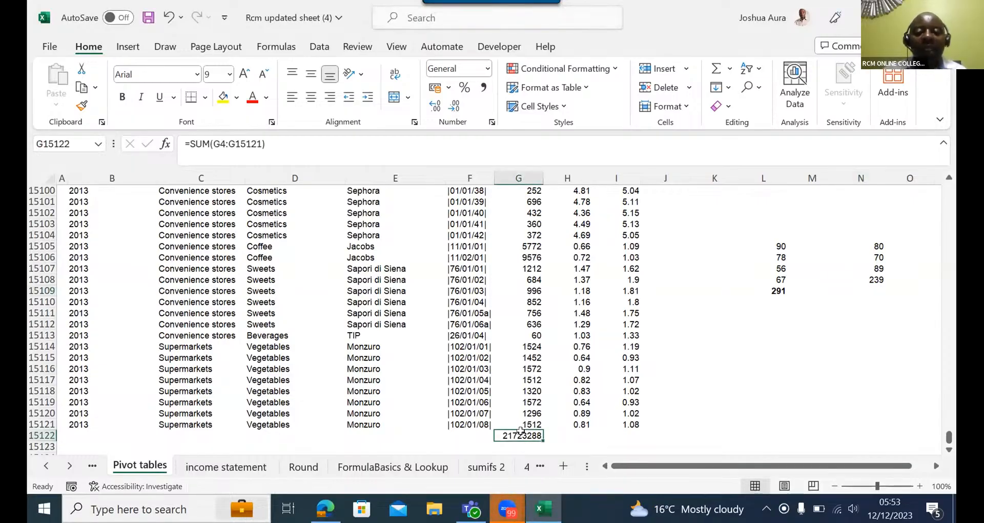
key("Delete")
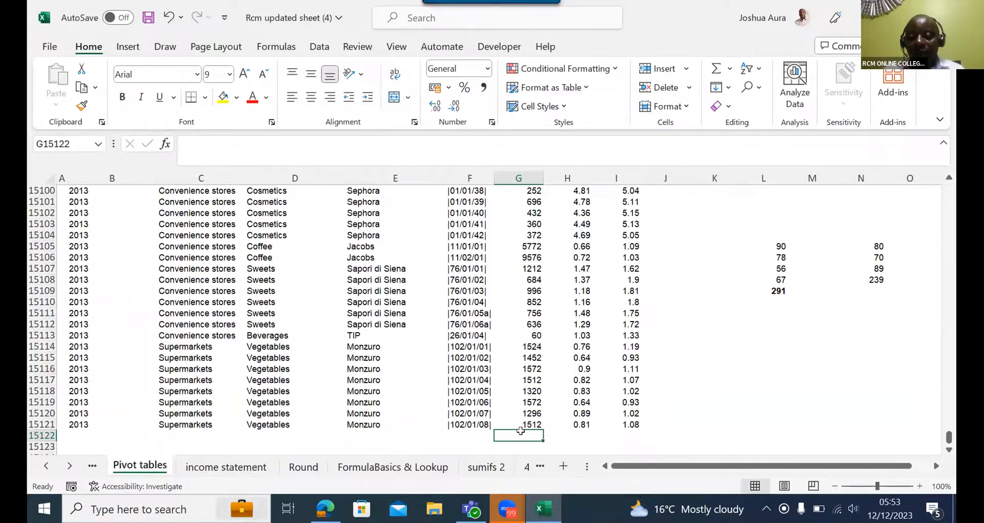
key("Up")
key("ctrl+Up")
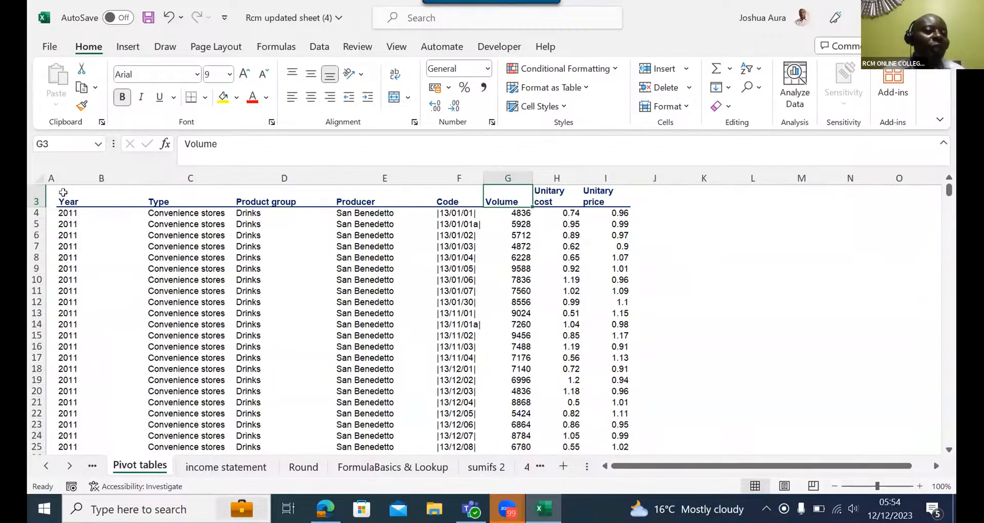
Select the whole dataset from the Year header in B3 across and down to I15121, and return to the sheet's start.
left_click(67, 199)
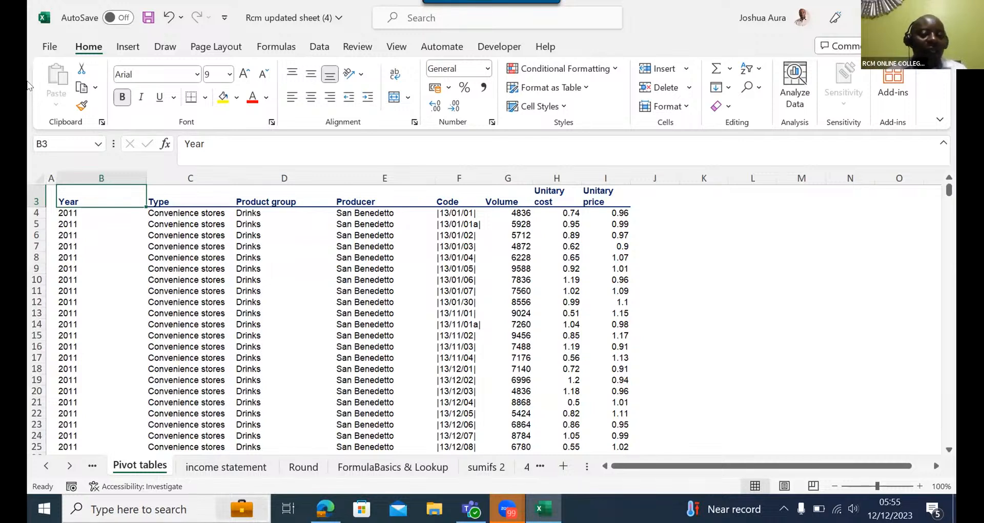
key("ctrl+shift+Right")
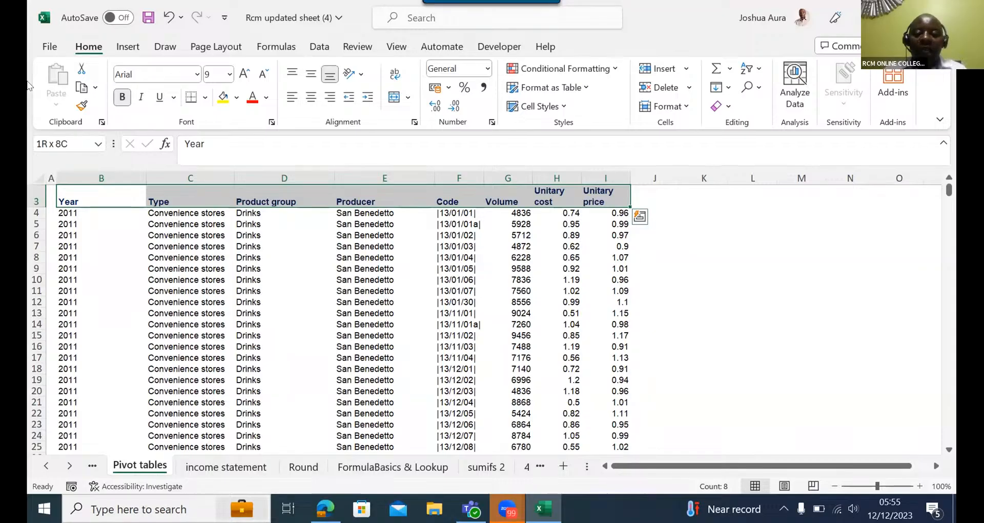
key("ctrl+shift+Down")
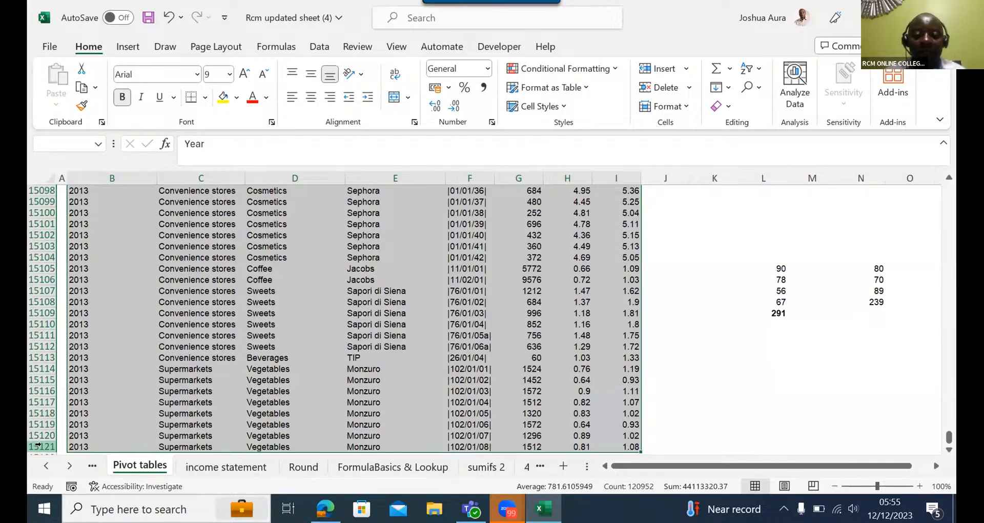
key("ctrl+Home")
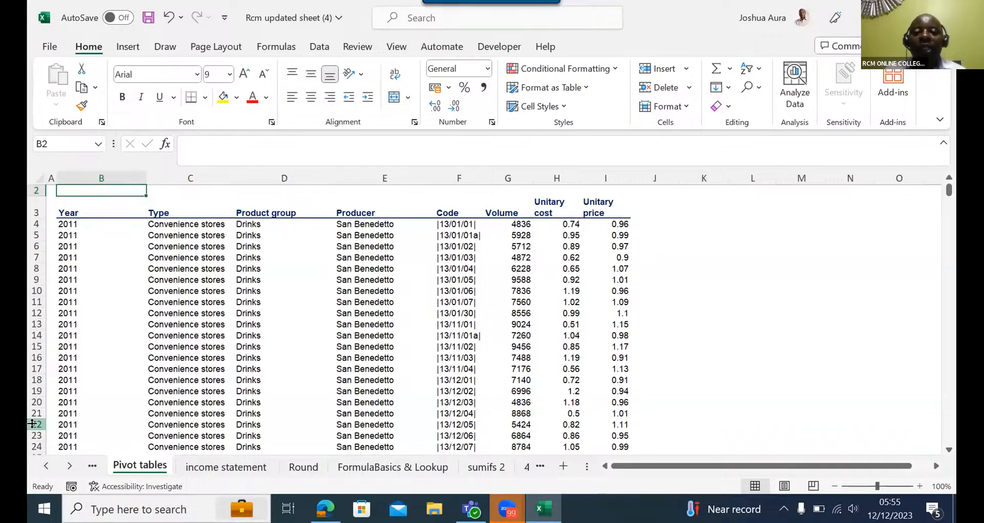
Look through the names of the workbook's other worksheets in both directions, staying on the Pivot tables sheet.
left_click(66, 463)
left_click(67, 463)
left_click(67, 463)
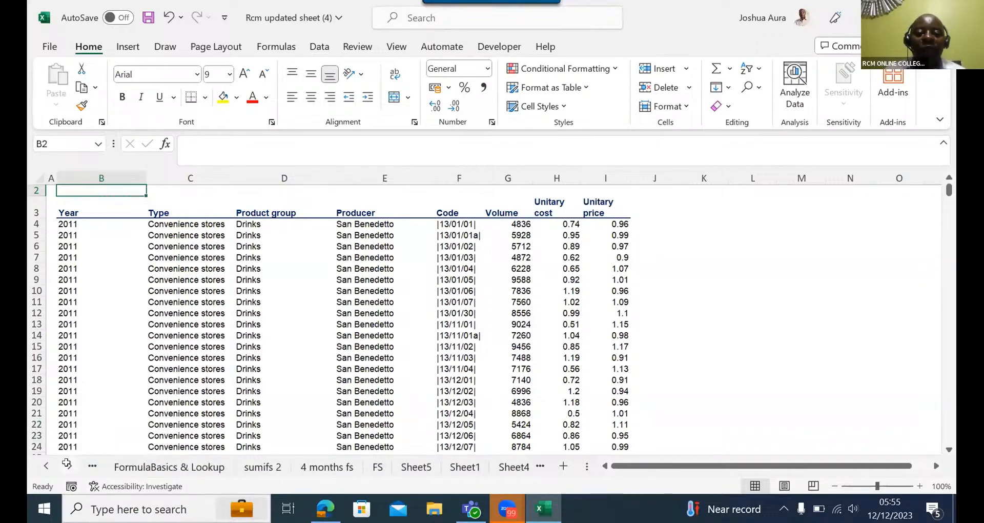
left_click(44, 464)
left_click(43, 464)
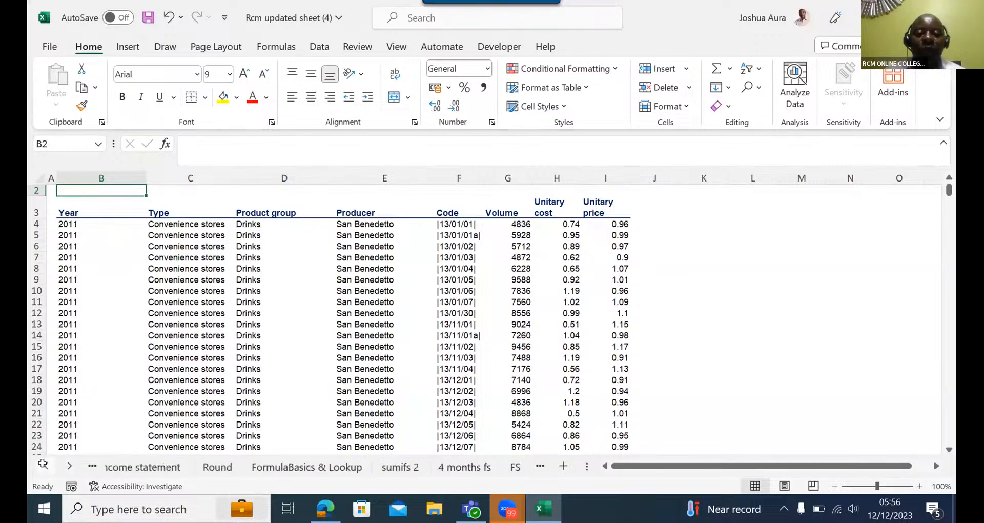
left_click(43, 464)
left_click(43, 464)
left_click(42, 464)
left_click(43, 463)
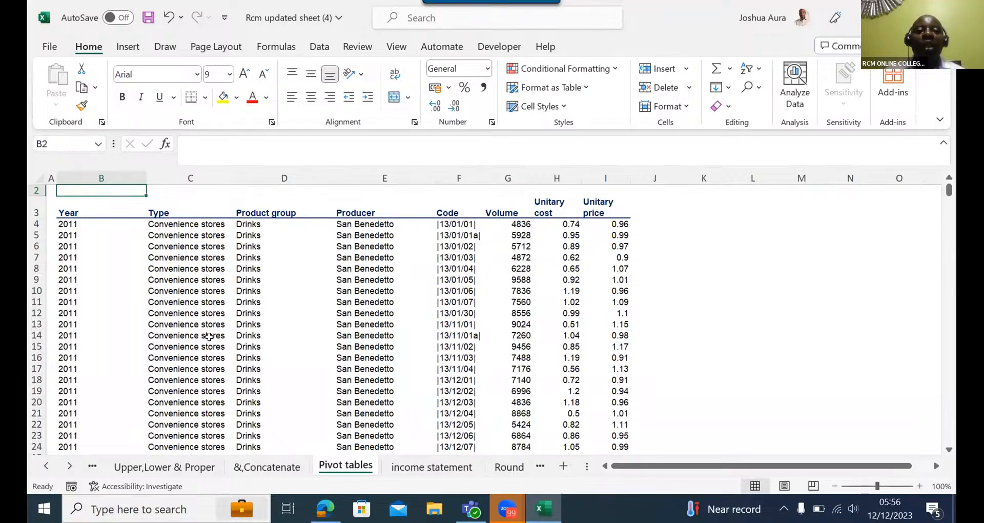
Extend a selection from the Year header across the header row and down to the last record, and release it back at B2.
left_click(62, 211)
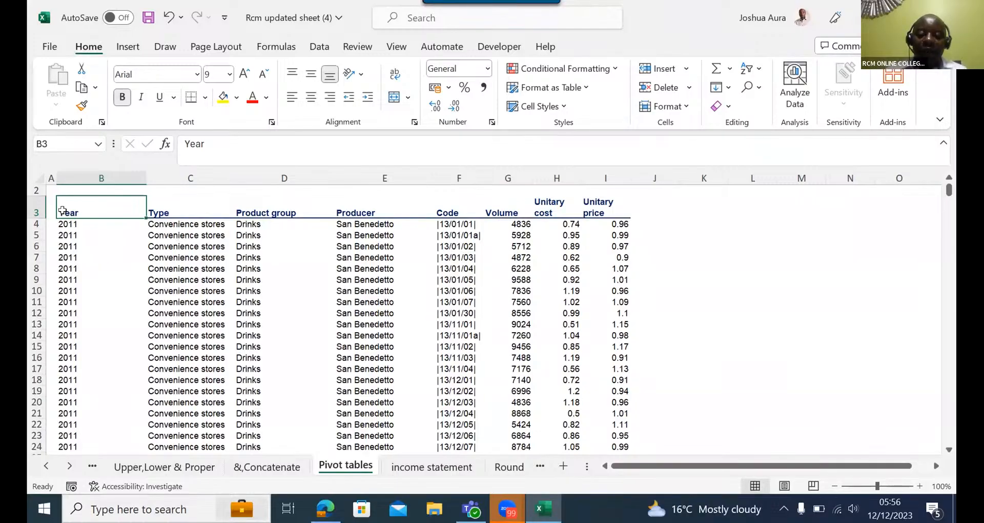
key("ctrl+shift+Right")
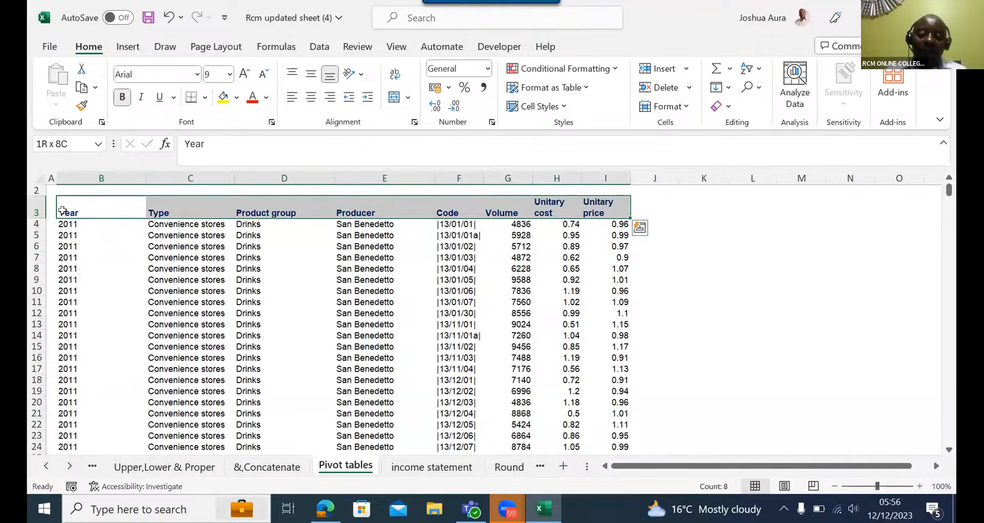
key("ctrl+shift+Down")
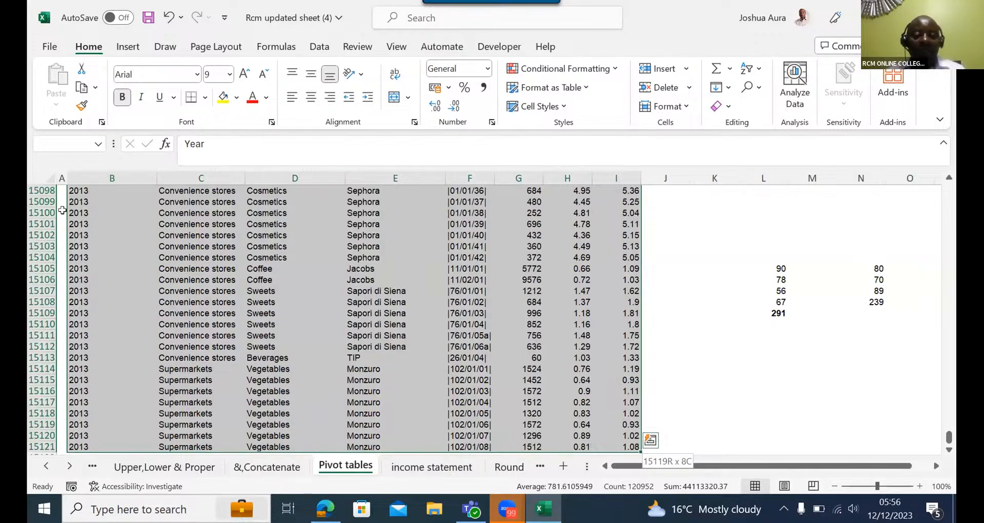
key("Up")
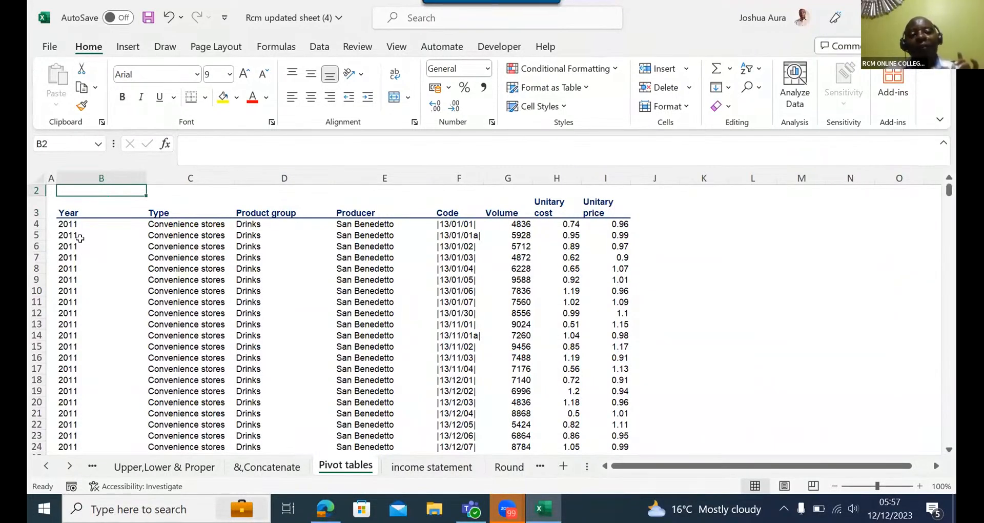
Select the full dataset B3:I15121, try to convert it into a table, and go back to the sheet's start.
left_click(64, 212)
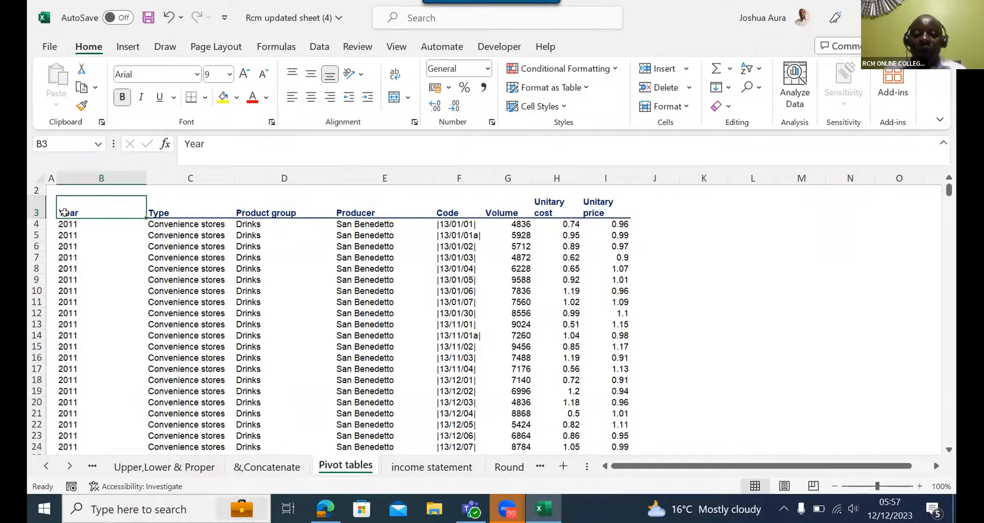
key("ctrl+shift+Right")
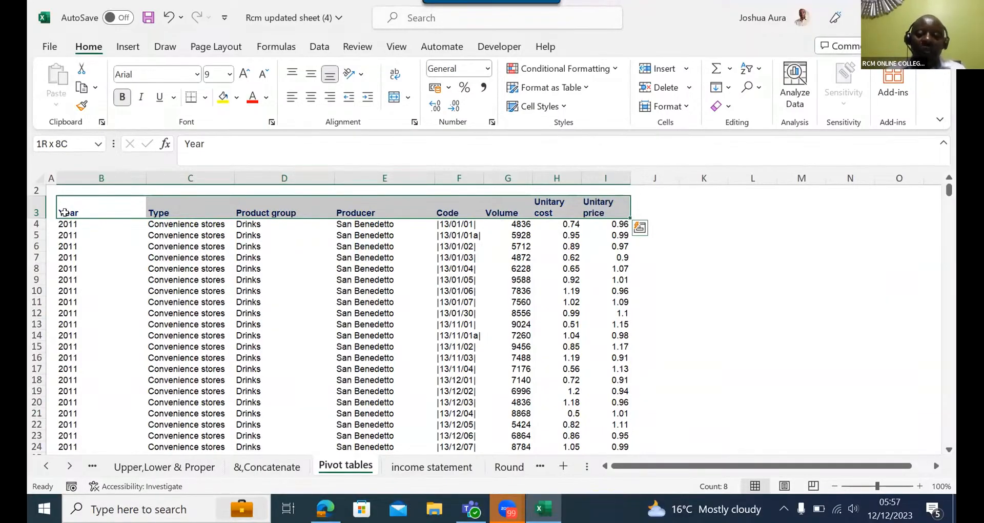
key("ctrl+shift+Down")
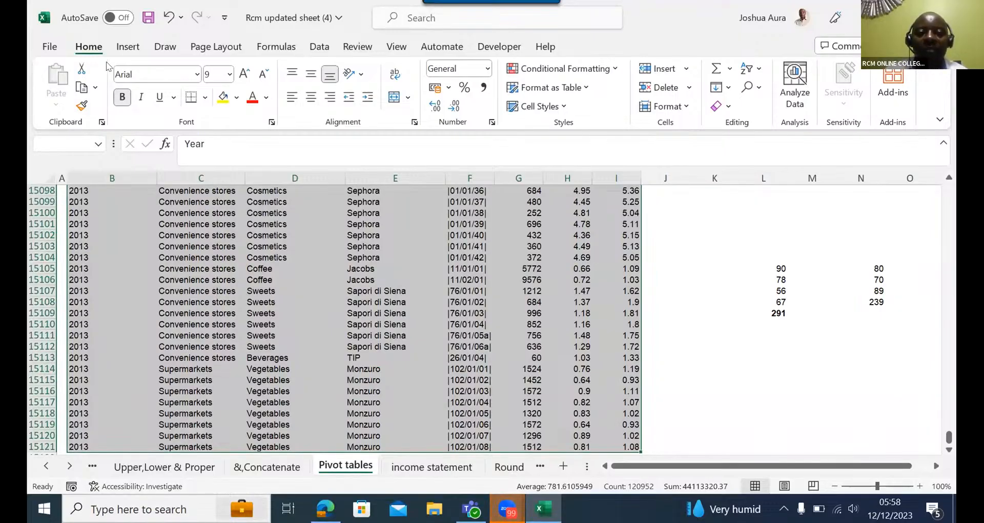
key("ctrl+t")
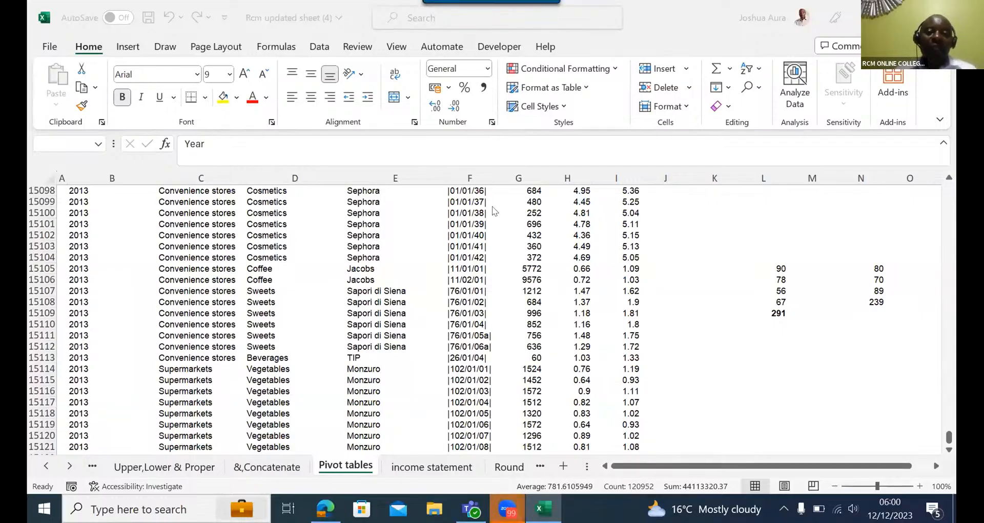
key("ctrl+a")
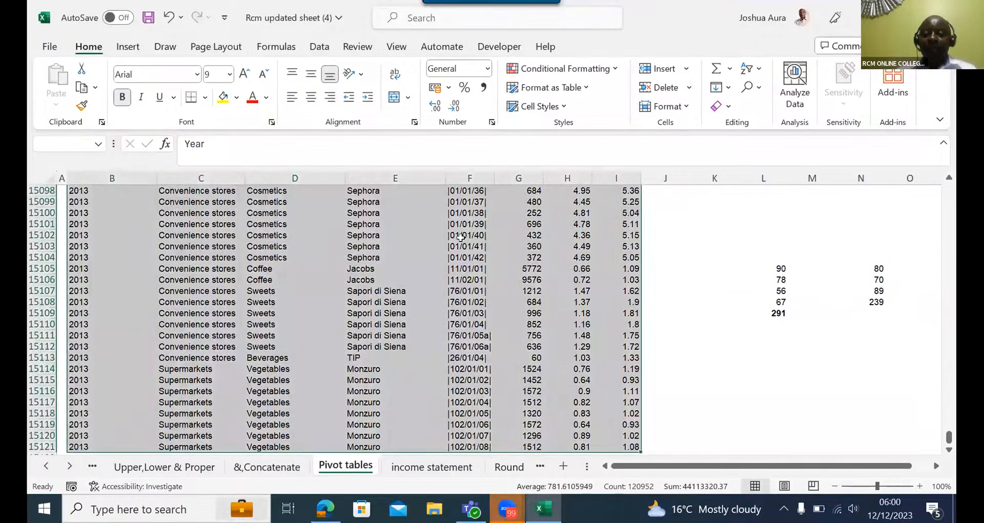
key("ctrl+Home")
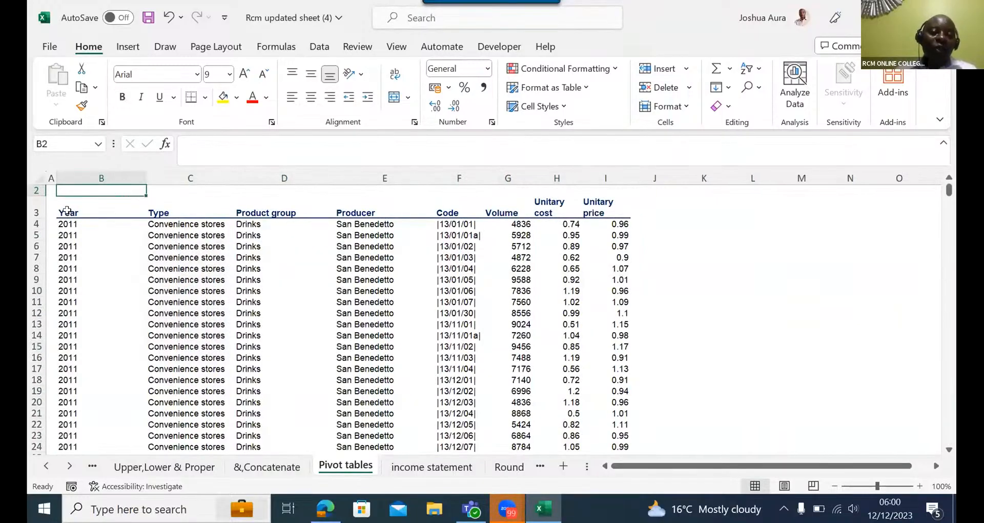
Select the dataset B3:I15121 from the Year header and create a PivotTable from it on a new worksheet.
left_click(67, 211)
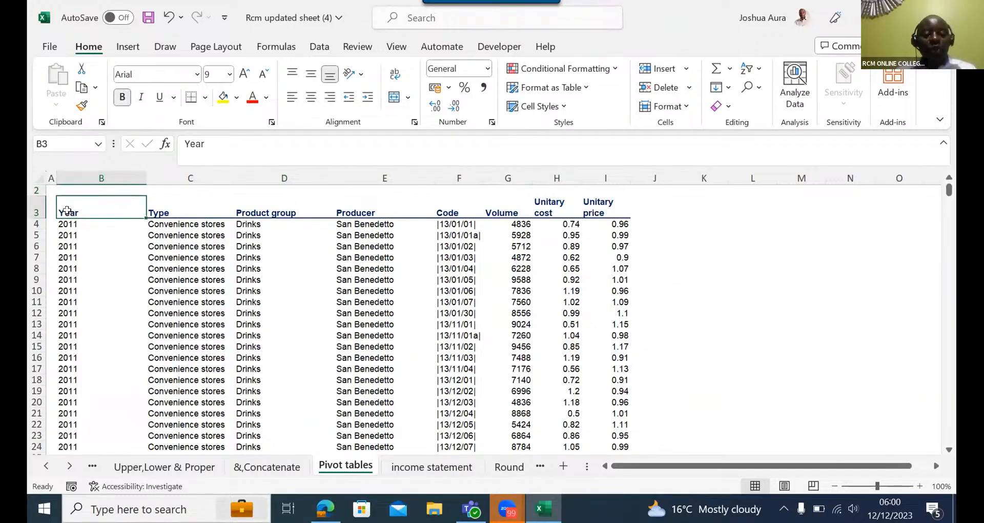
key("ctrl+shift+Right")
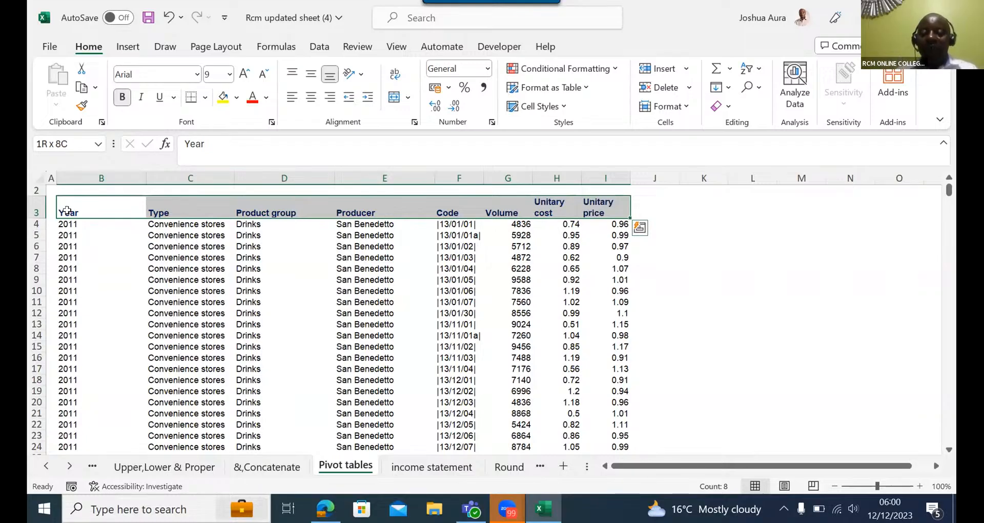
key("ctrl+shift+Down")
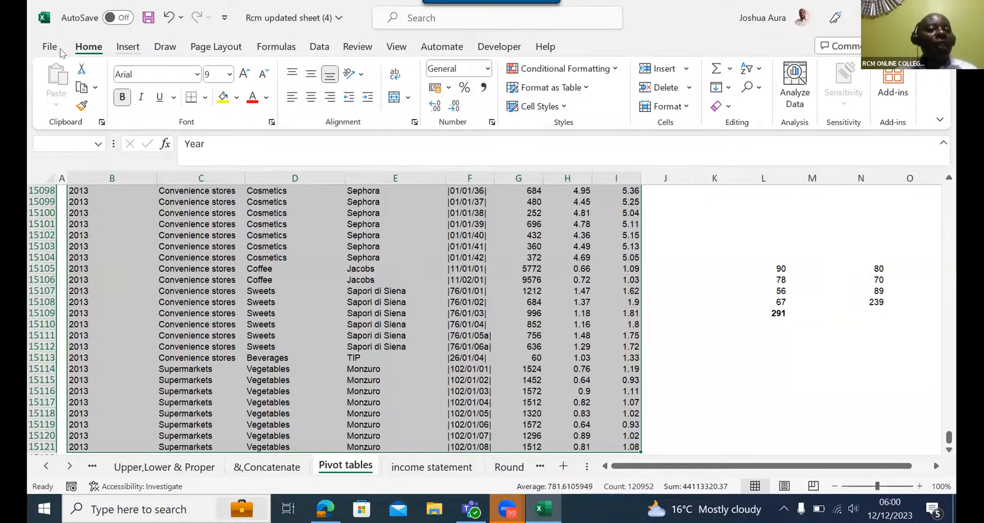
left_click(127, 46)
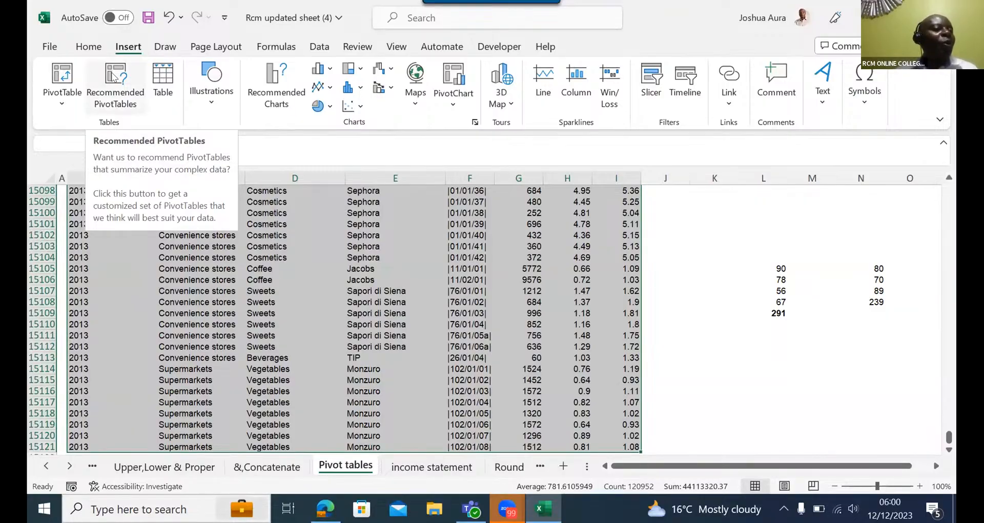
left_click(62, 74)
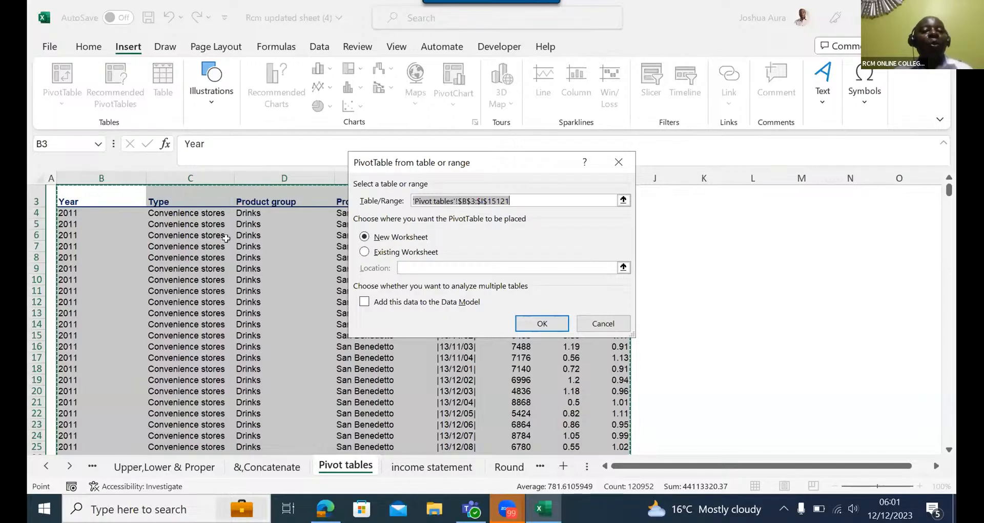
left_click(542, 324)
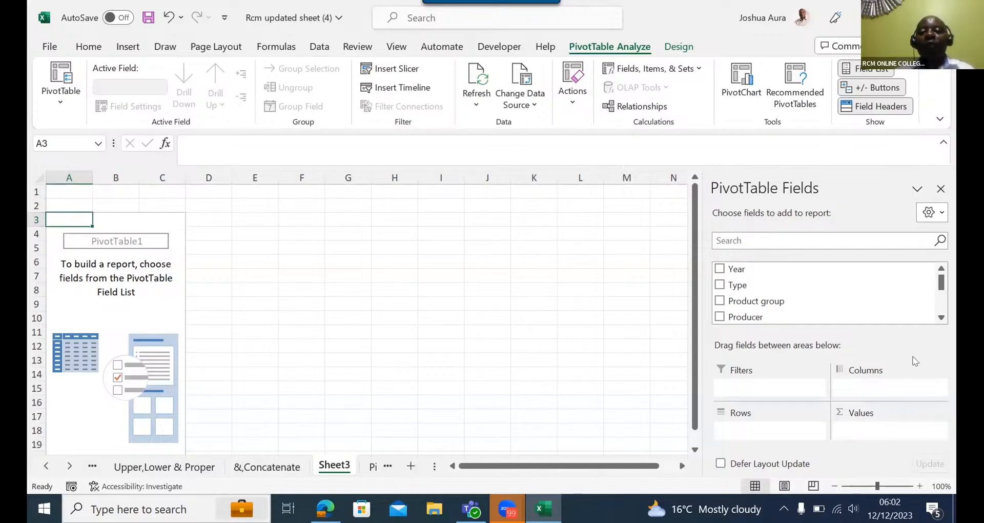
Add the Volume field to the PivotTable's Values area.
left_click(942, 317)
left_click(941, 317)
left_click(942, 317)
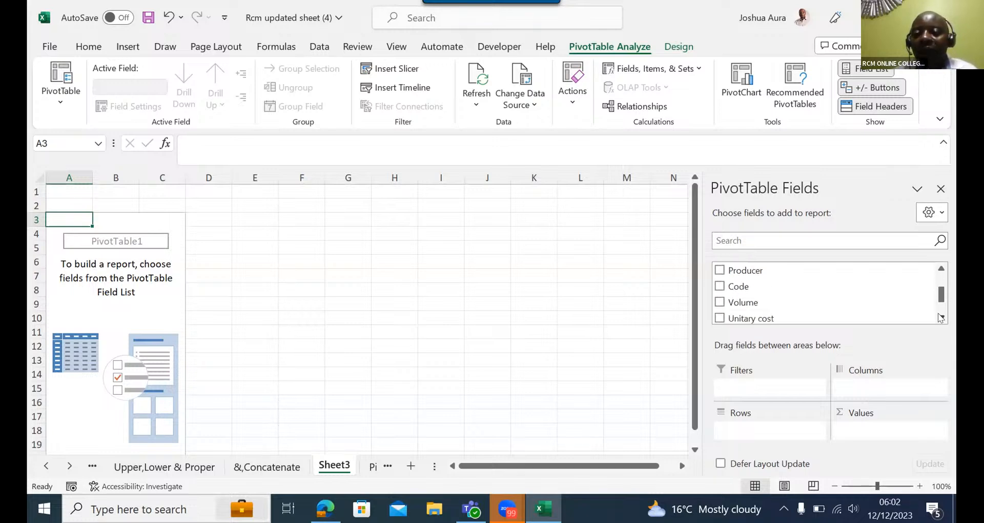
left_click(942, 317)
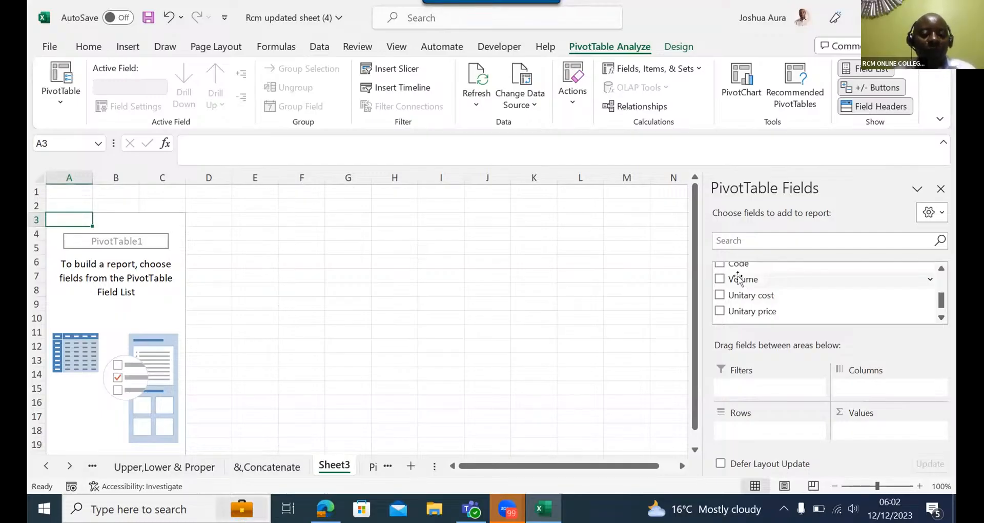
left_click_drag(738, 279, 853, 429)
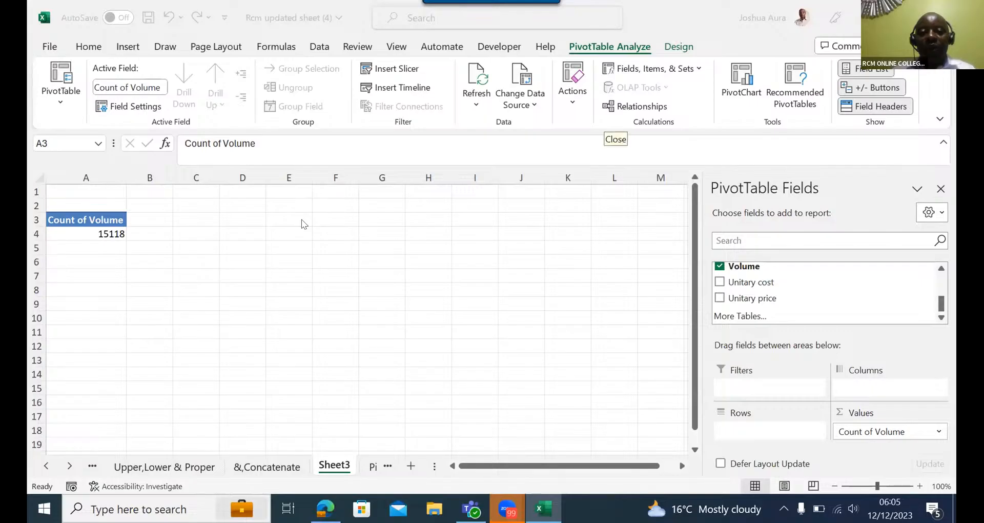
Delete the Sheet3 worksheet that holds the PivotTable.
left_click(334, 468)
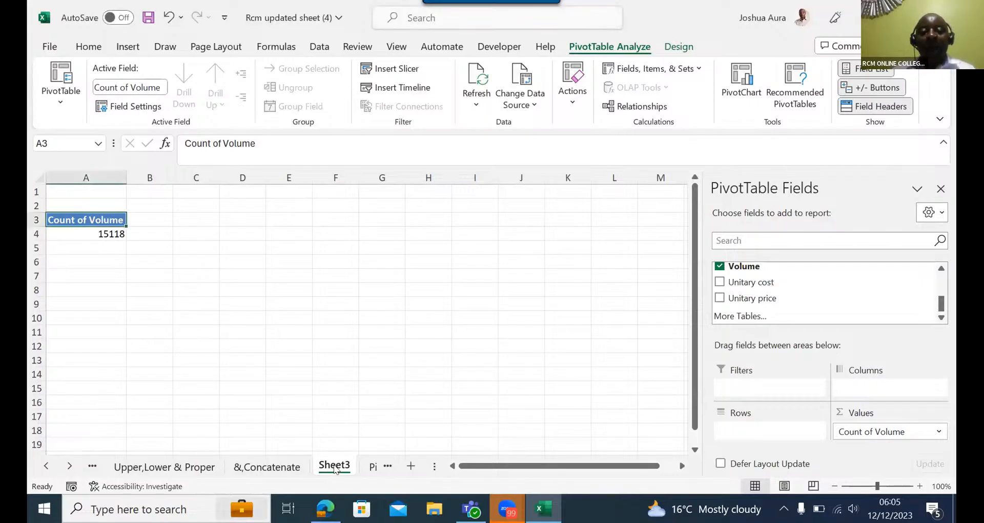
right_click(334, 468)
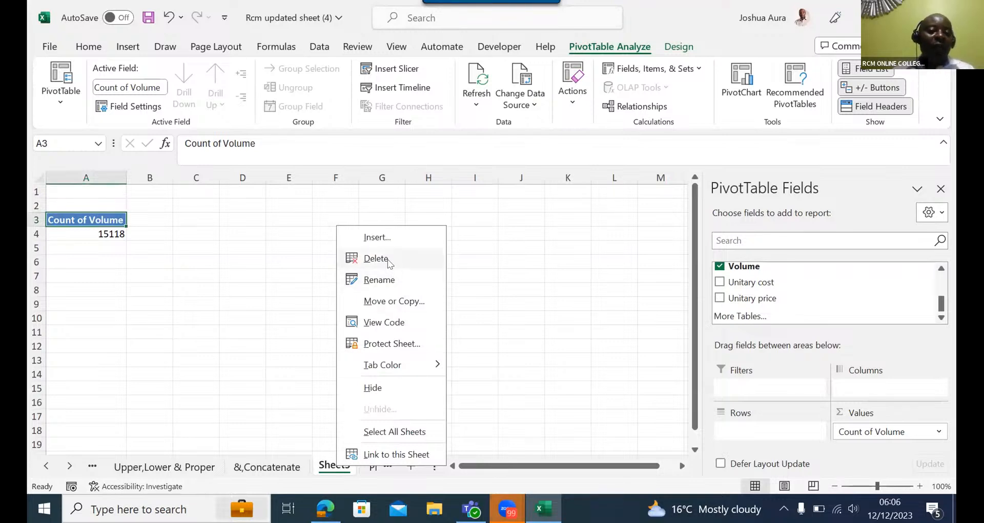
left_click(388, 258)
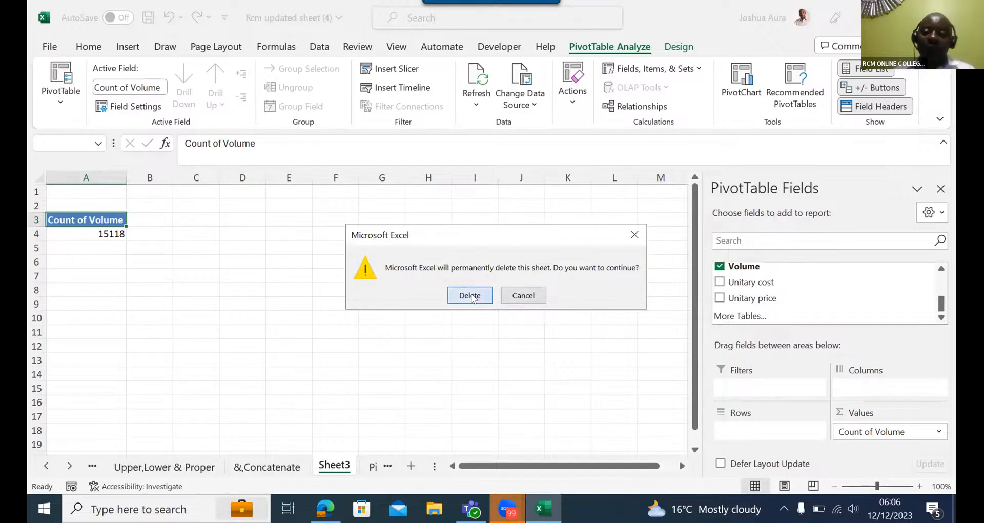
left_click(470, 295)
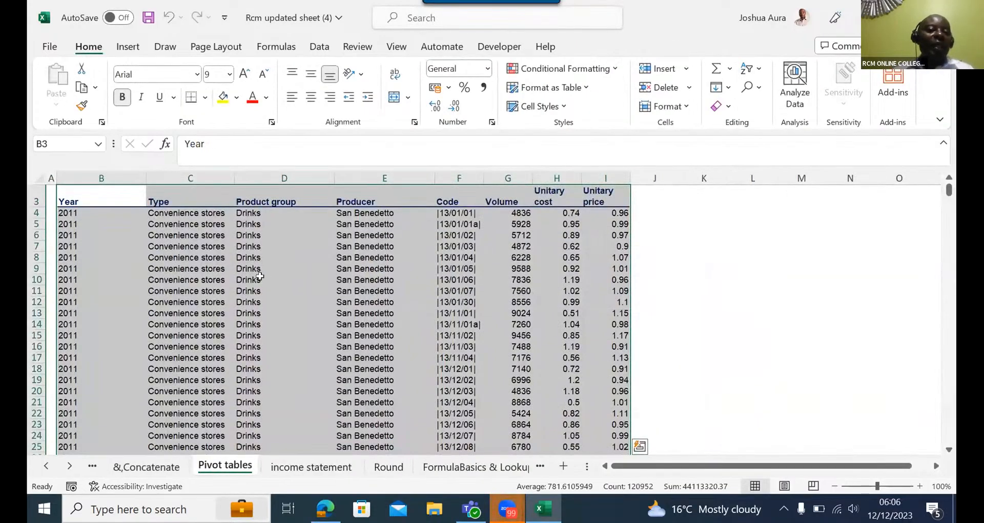
Extend a selection from the Year header across to the Unitary price column, and release it back at B3.
left_click(79, 198)
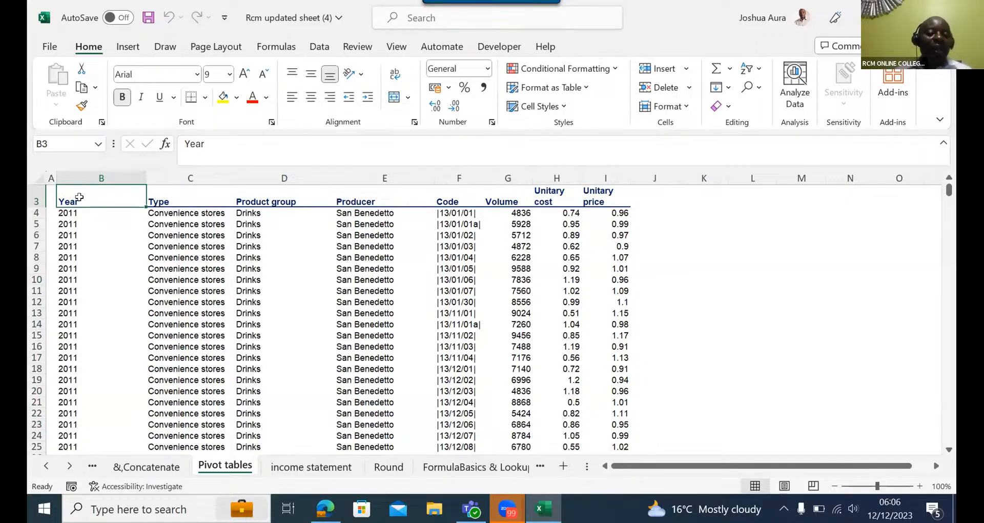
left_click_drag(79, 197, 609, 84)
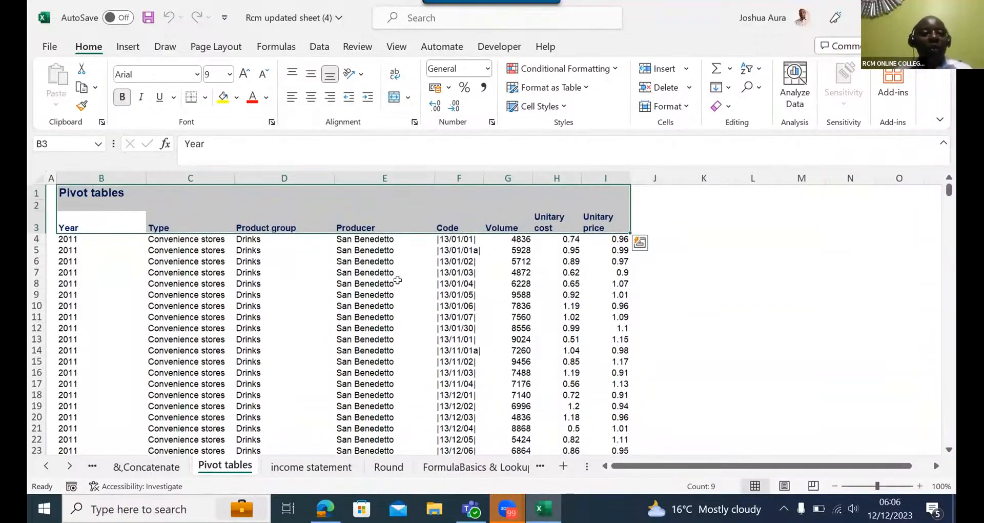
left_click(66, 224)
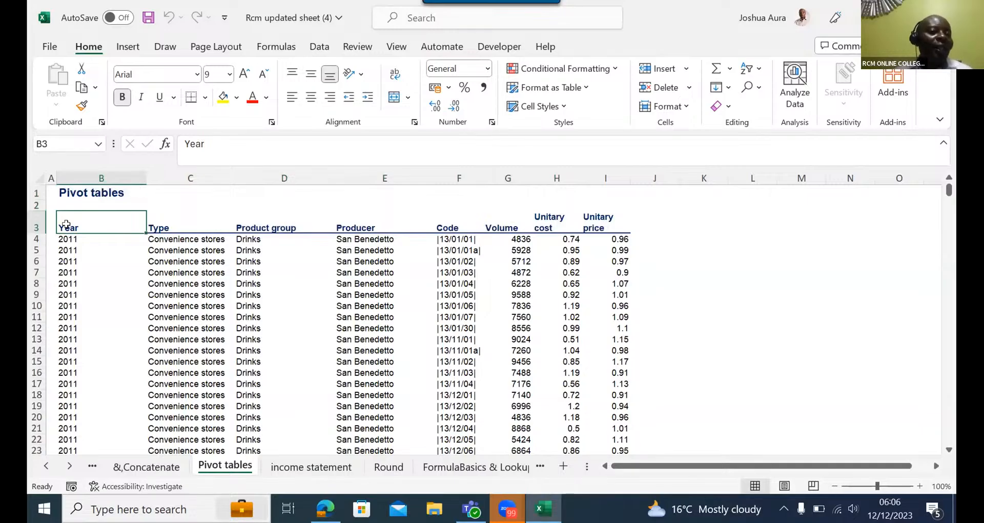
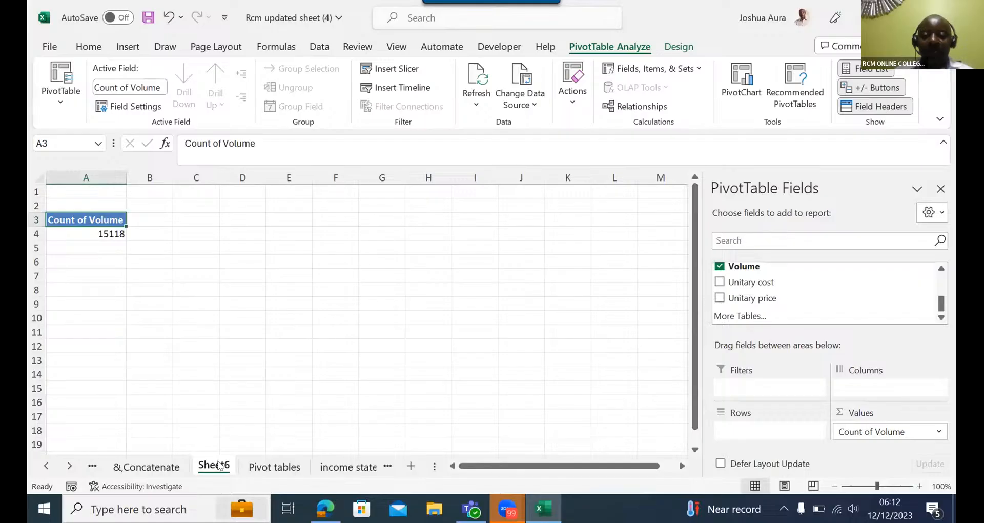
Delete the Sheet6 worksheet with its Count of Volume PivotTable.
right_click(214, 468)
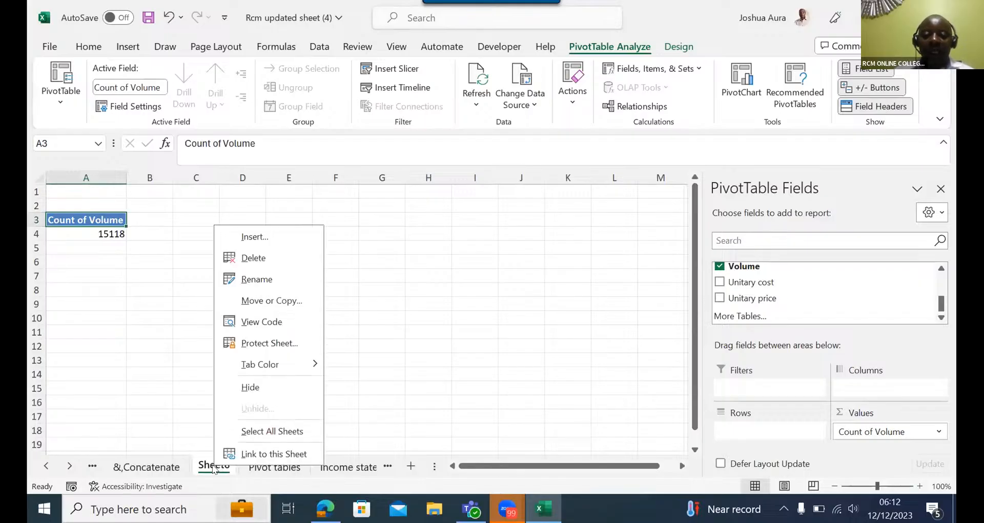
left_click(264, 258)
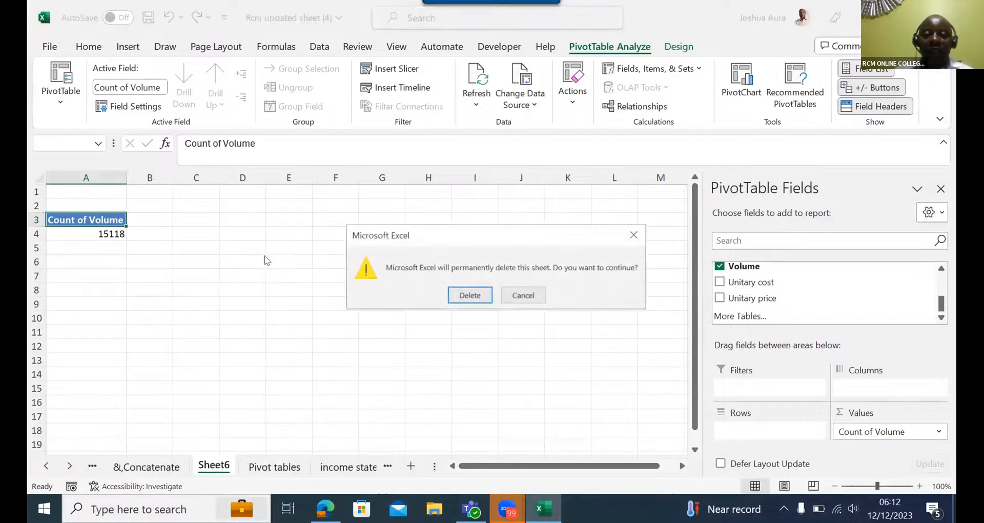
left_click(468, 295)
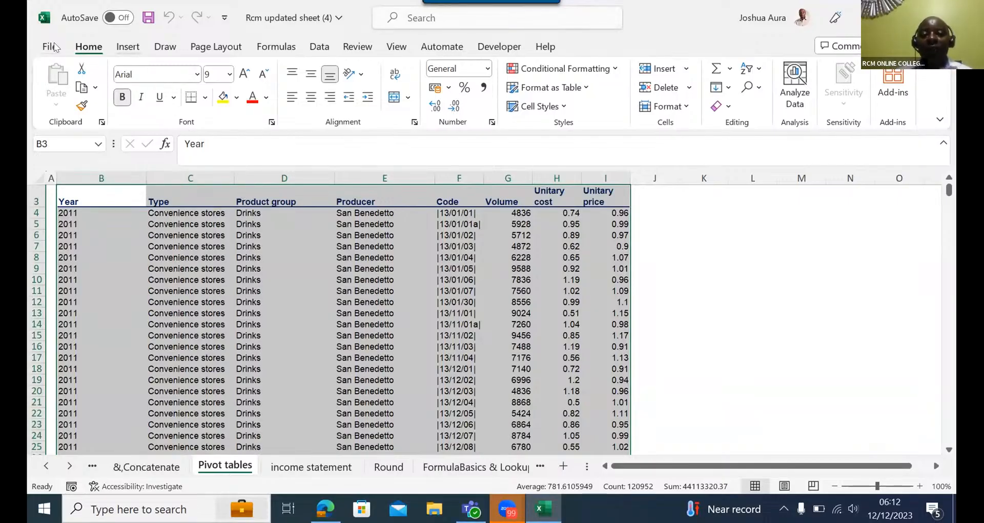
Create a PivotTable from the selected range B3:I15121 of the Pivot tables sheet on a new worksheet.
left_click(128, 47)
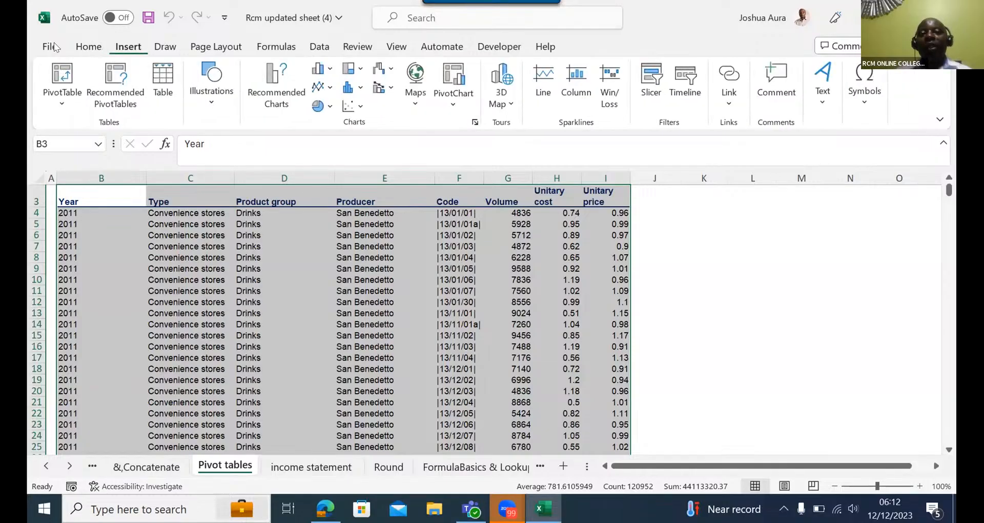
left_click(60, 72)
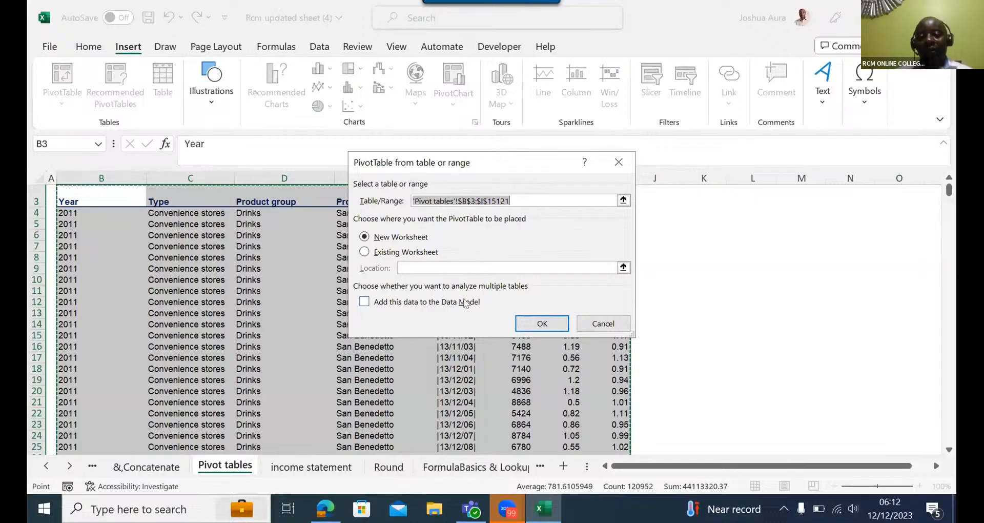
left_click(541, 323)
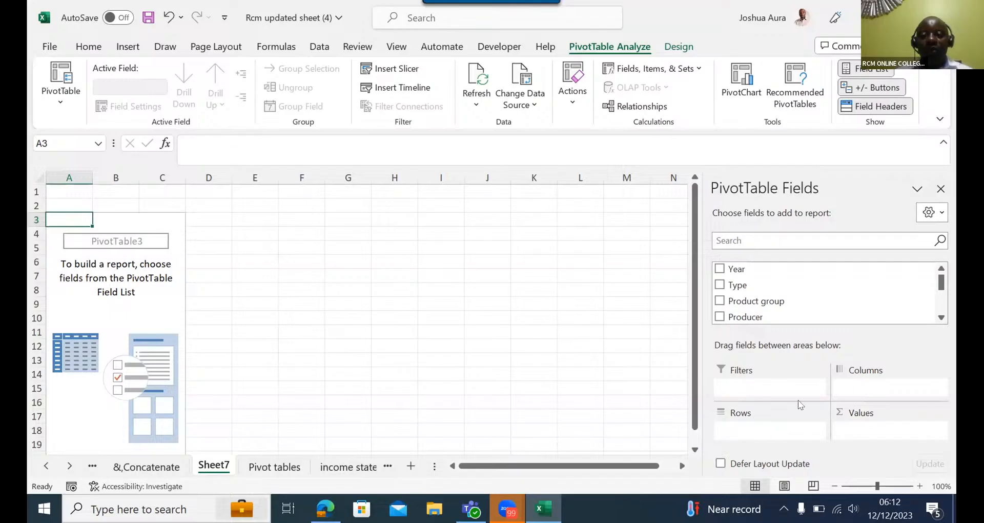
Place the Volume field in the Values area of the new PivotTable.
left_click(942, 317)
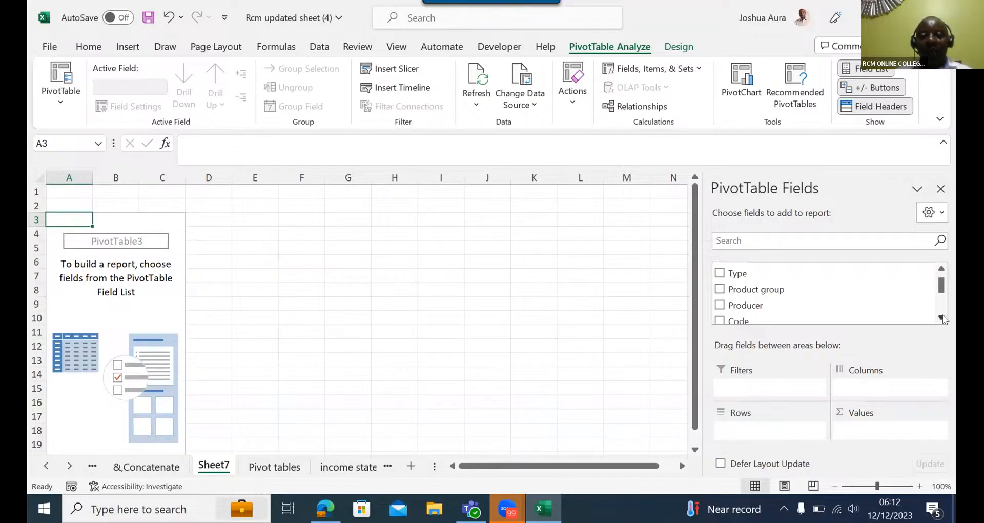
left_click(942, 317)
left_click(942, 317)
left_click(942, 318)
left_click(942, 318)
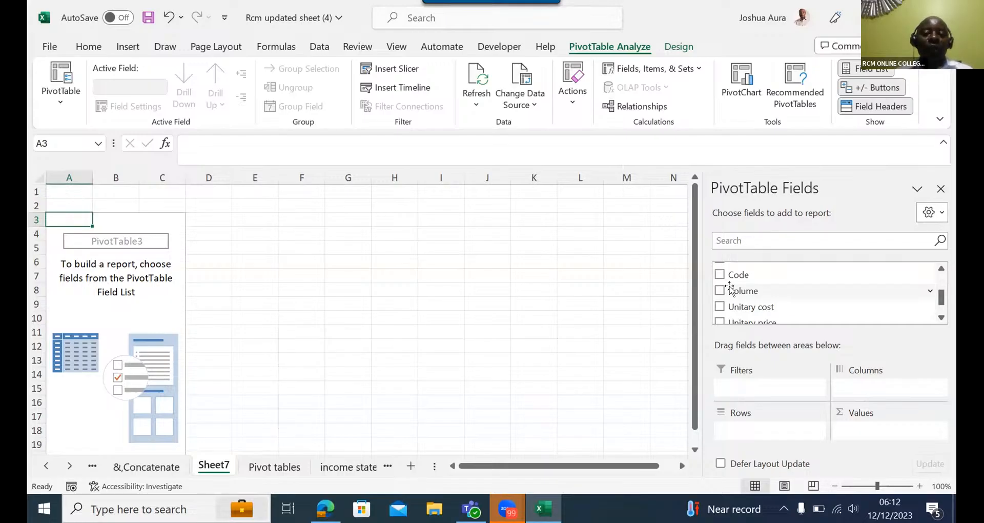
left_click_drag(731, 287, 850, 435)
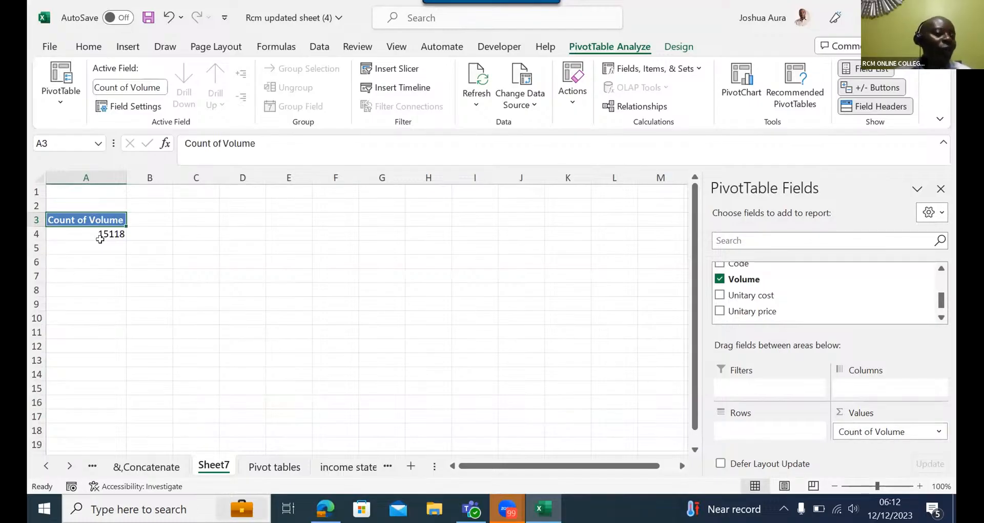
Change the Volume value field's summary calculation to Sum.
mouse_move(108, 237)
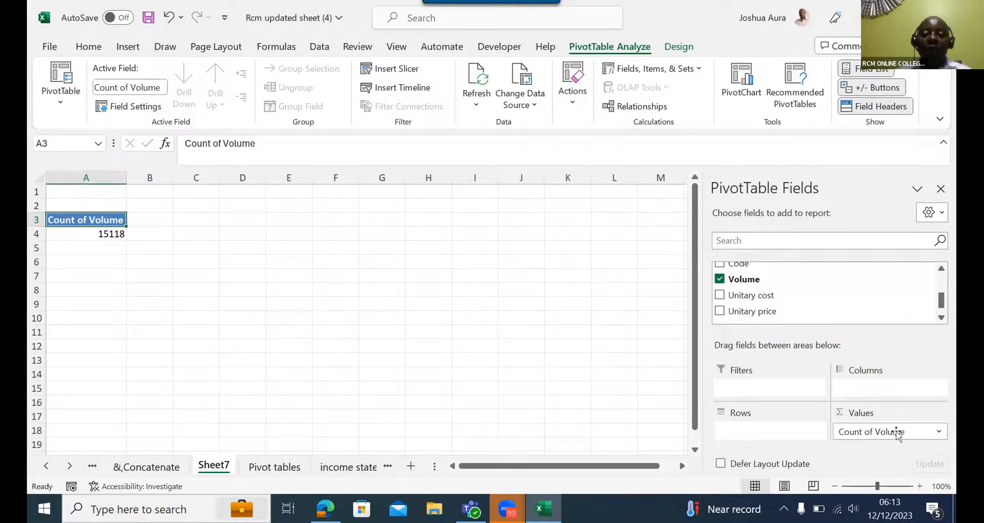
left_click(940, 433)
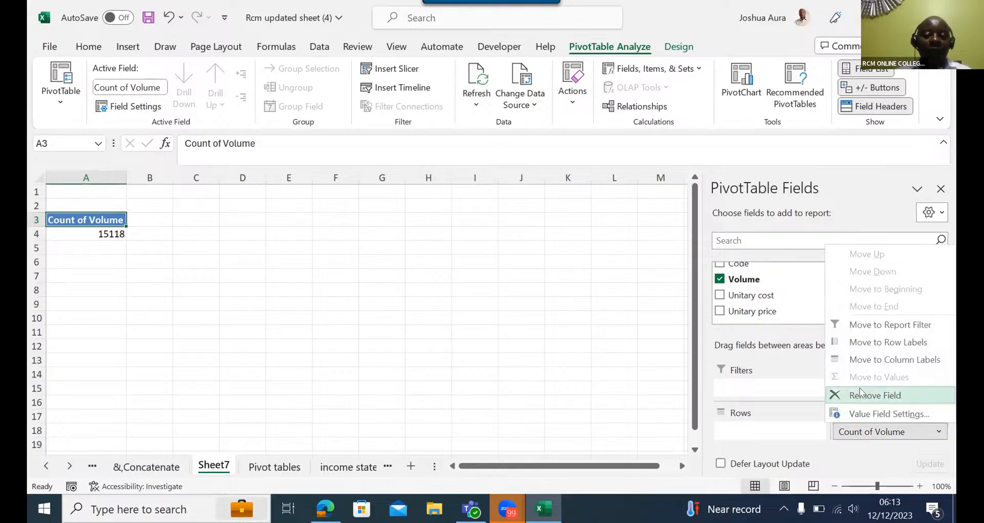
left_click(865, 414)
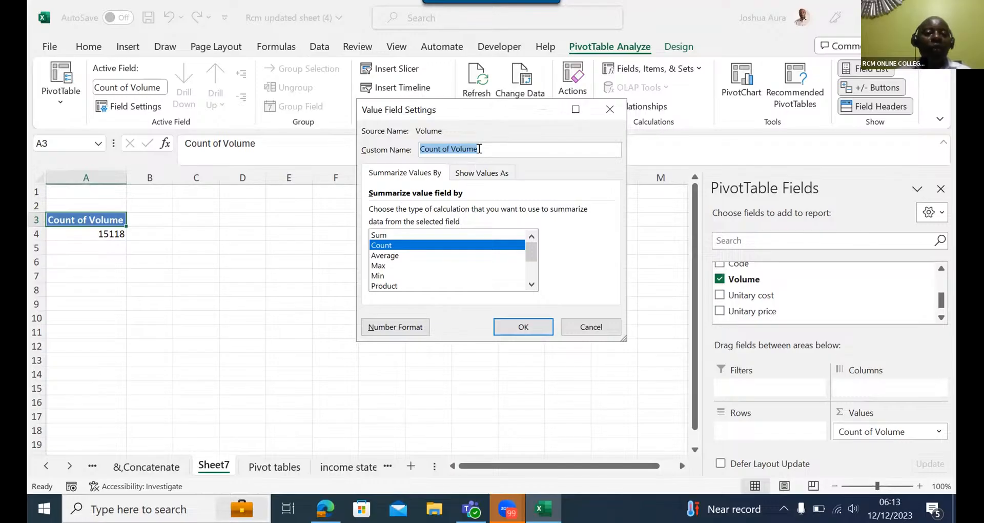
left_click(380, 235)
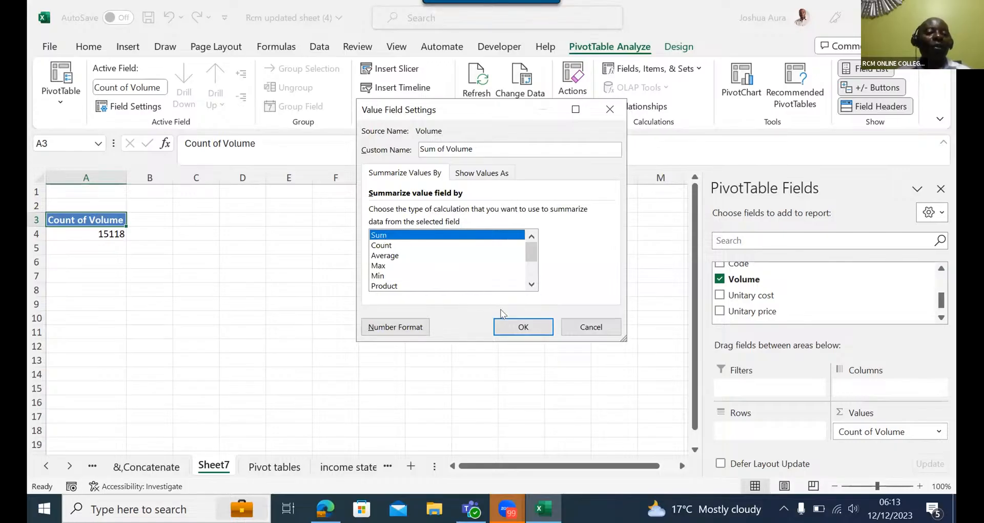
left_click(504, 325)
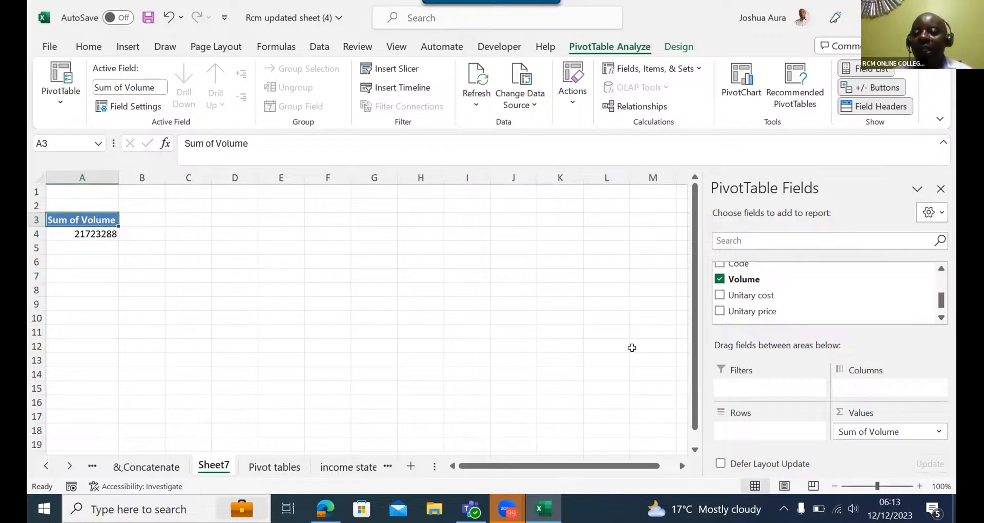
Break down the PivotTable with Year in the Columns area and Product group in the Rows area.
left_click(942, 268)
left_click(941, 268)
left_click(941, 268)
left_click(941, 268)
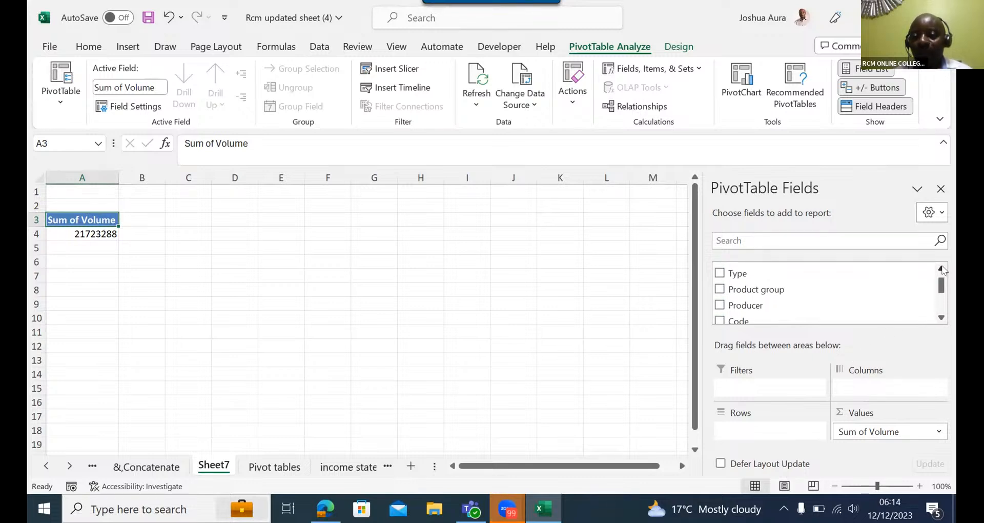
left_click(942, 268)
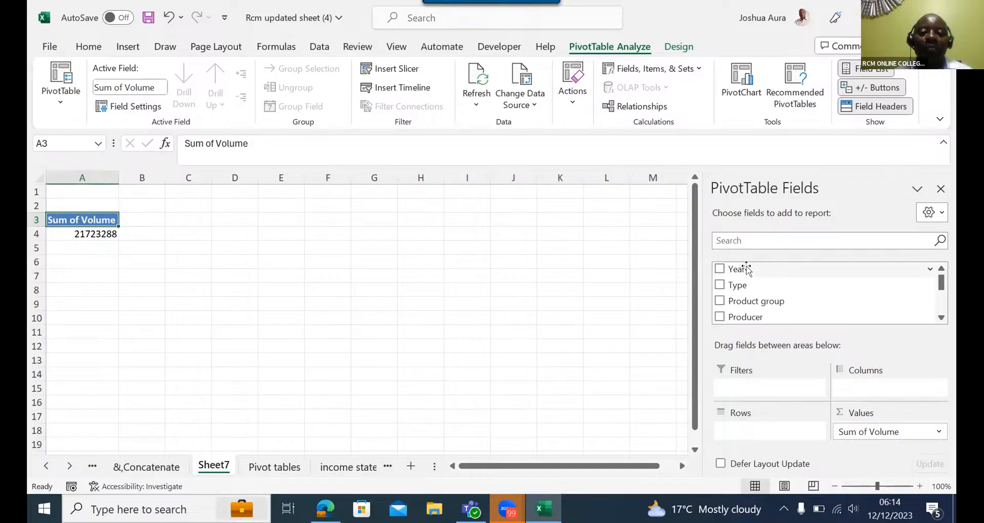
left_click_drag(748, 268, 855, 388)
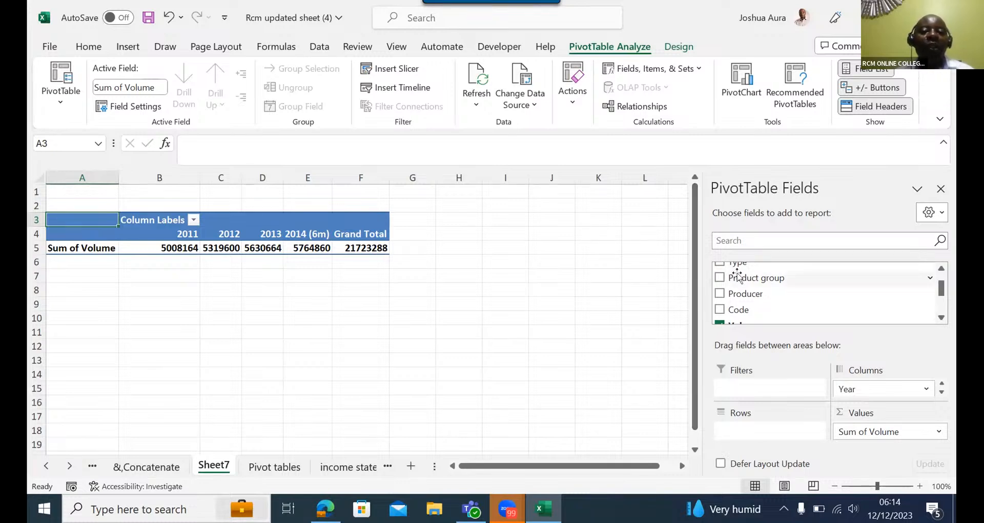
left_click_drag(738, 276, 737, 426)
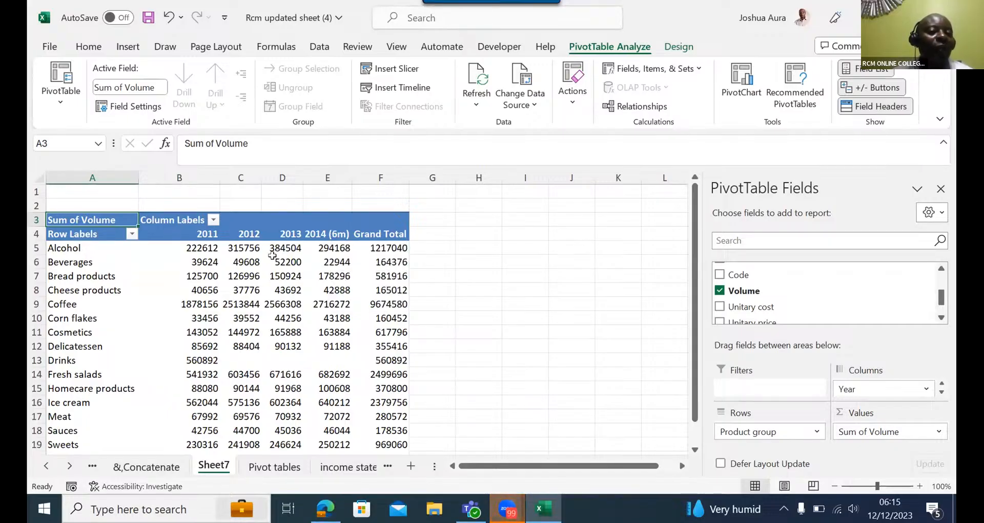
mouse_move(327, 249)
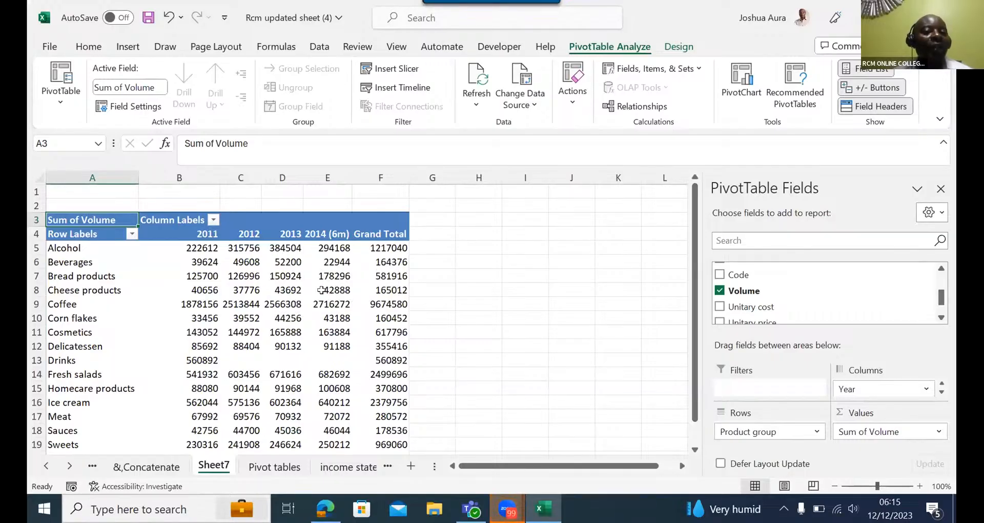
mouse_move(322, 290)
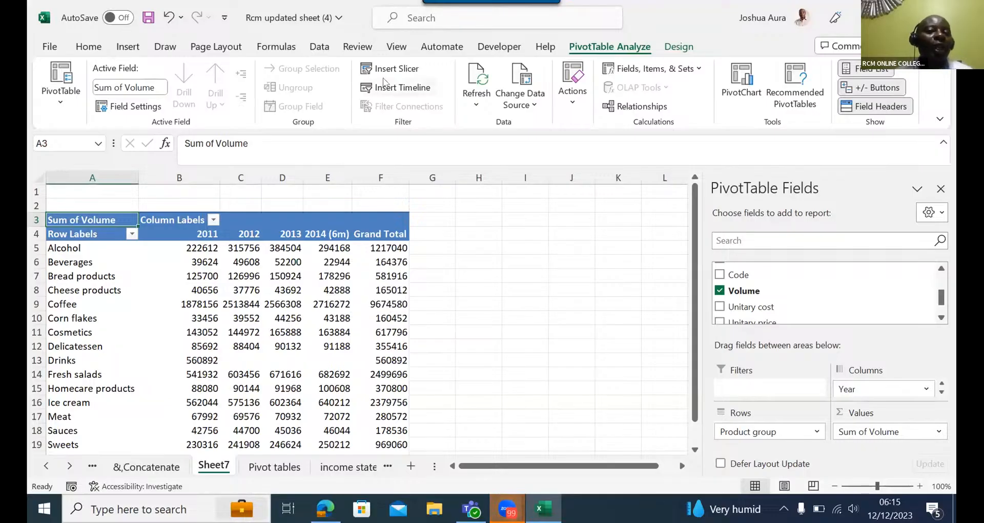
mouse_move(357, 255)
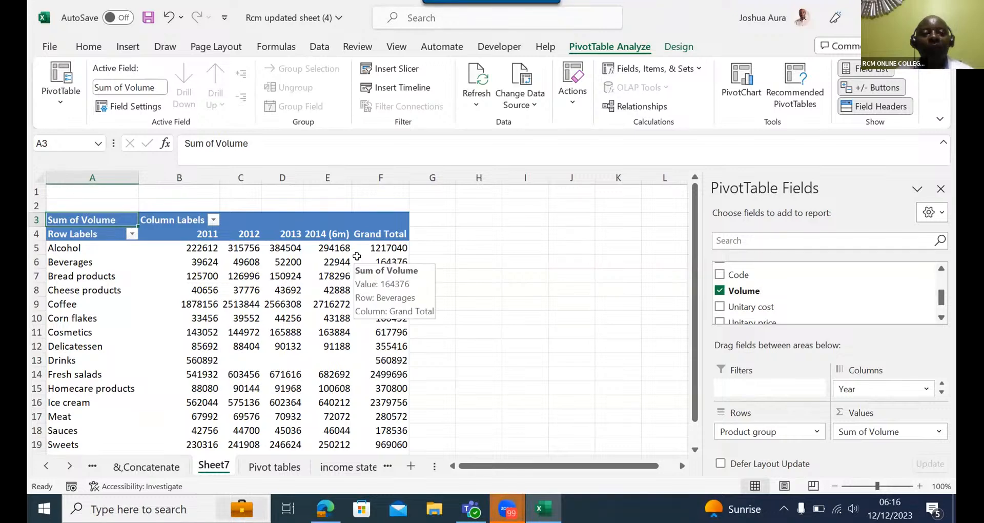
left_click(393, 70)
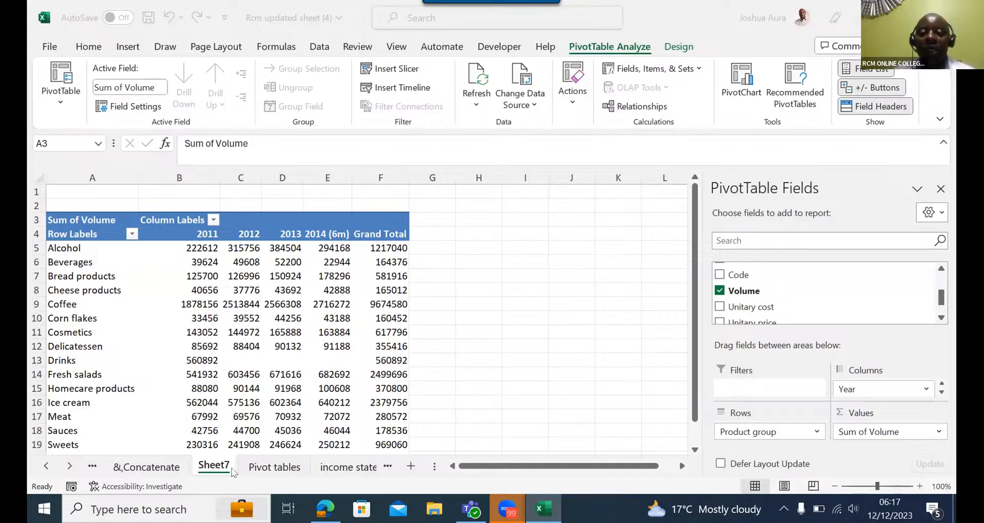
Delete the worksheet Sheet7 that holds the finished PivotTable.
left_click(215, 466)
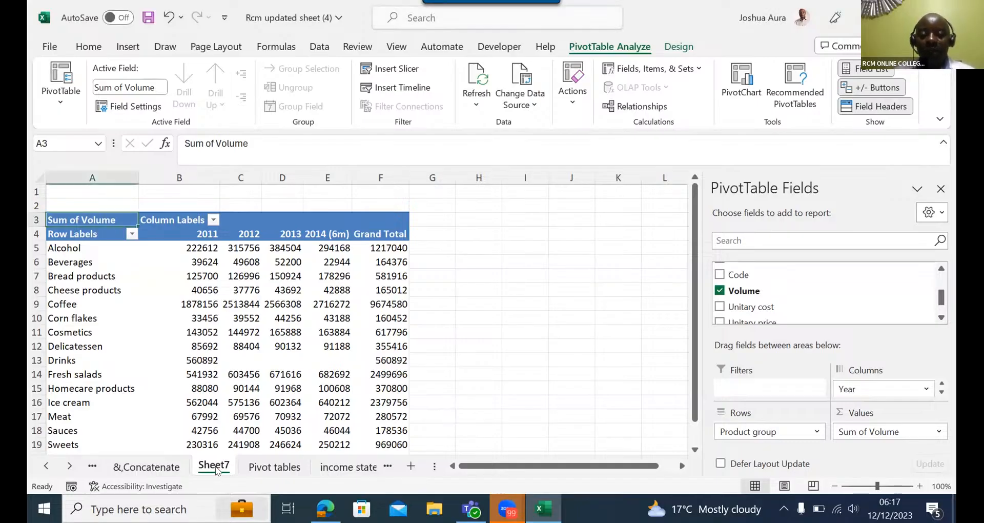
right_click(216, 466)
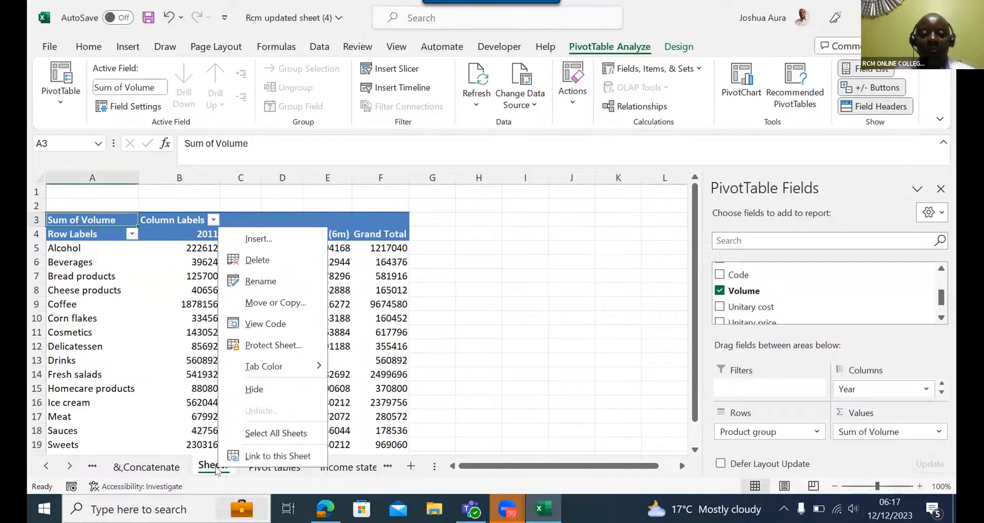
left_click(263, 261)
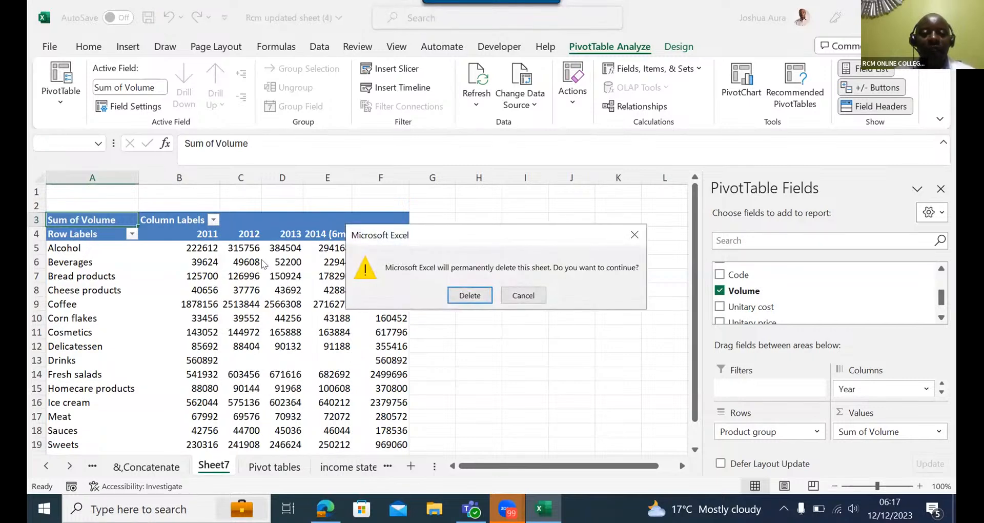
left_click(451, 297)
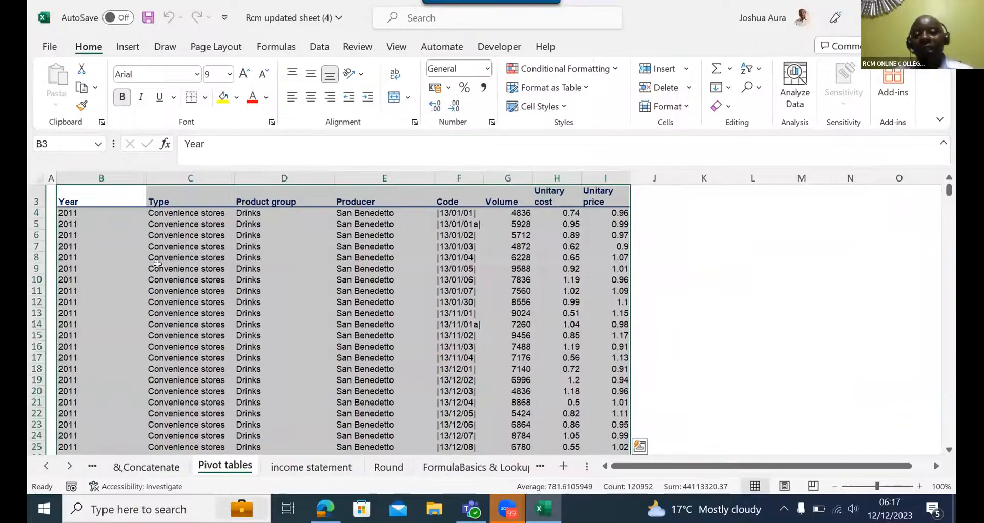
Select the whole dataset on the Pivot tables sheet, from the Year header through the last row, B3:I15121.
left_click(82, 198)
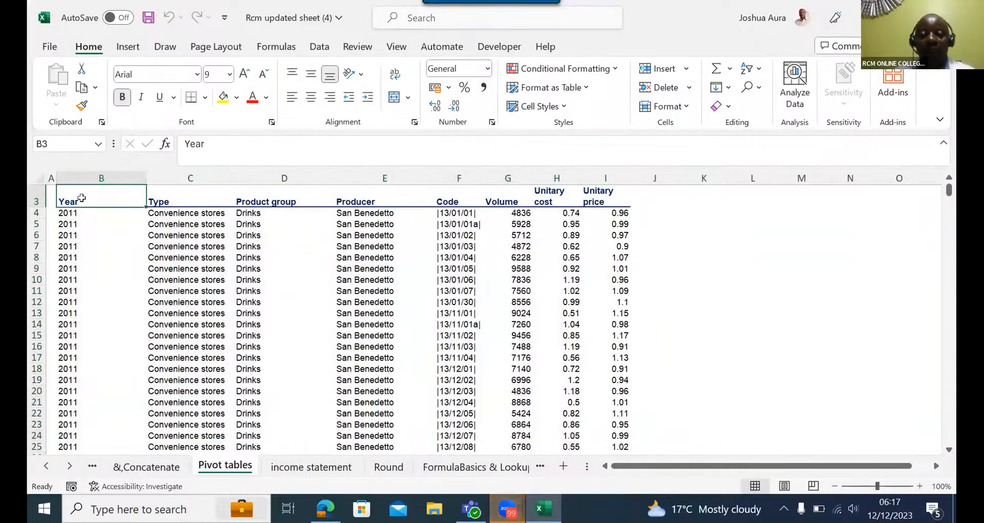
key("ctrl+shift+Right")
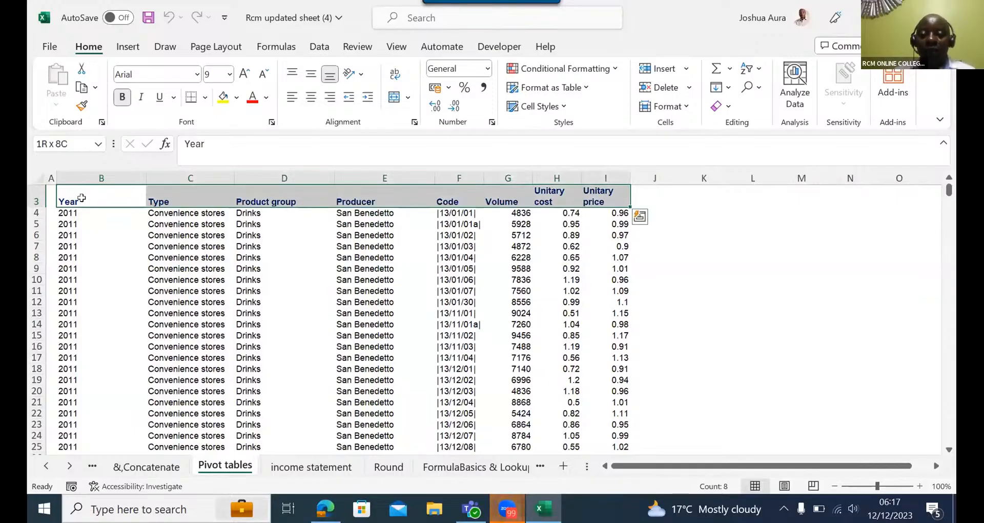
key("ctrl+shift+Down")
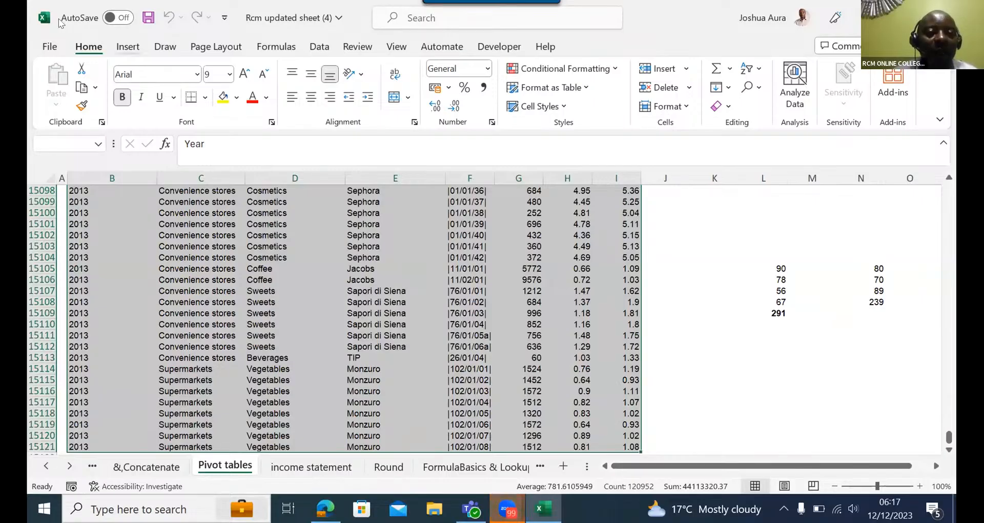
left_click(128, 47)
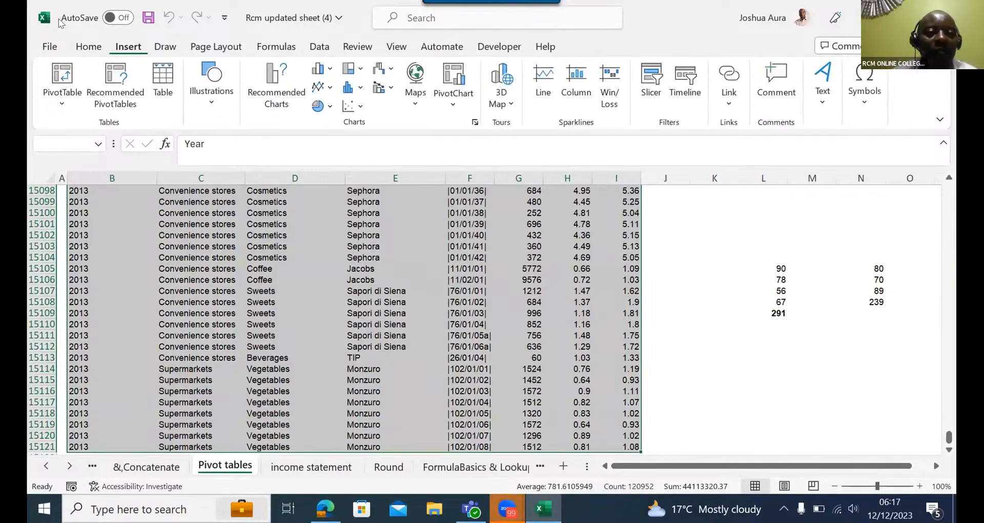
left_click(61, 77)
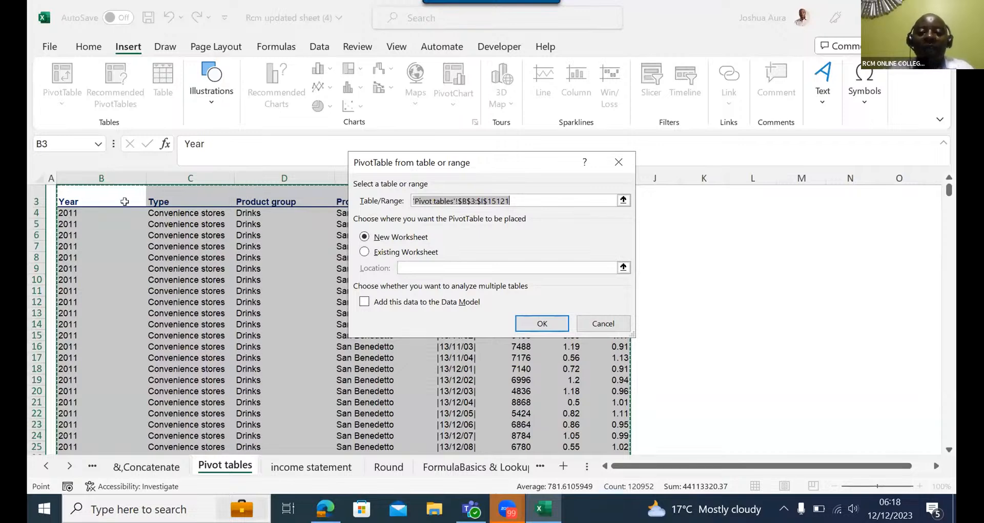
left_click(619, 164)
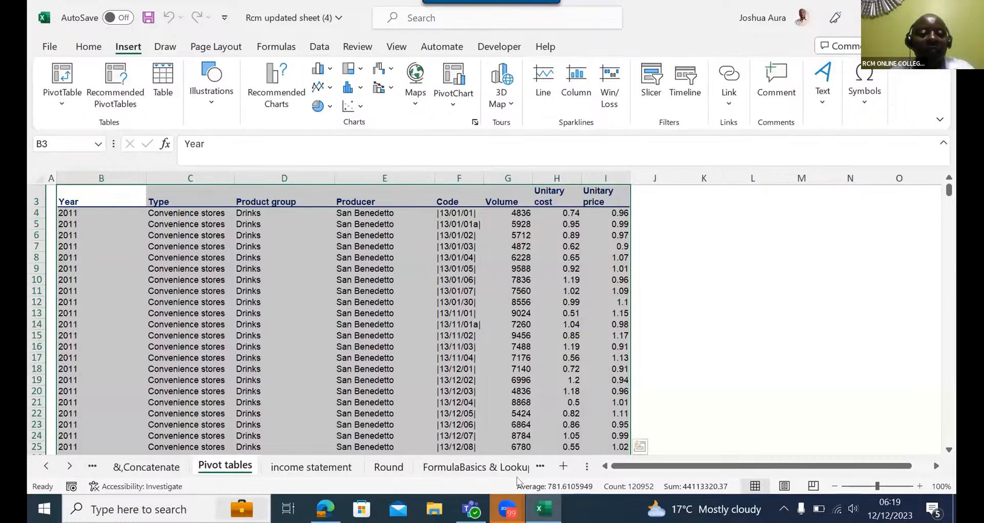
Add a new worksheet and enter the sample texts yuiiiuuyyttttt in H5 and qwwwwww in I5.
left_click(563, 466)
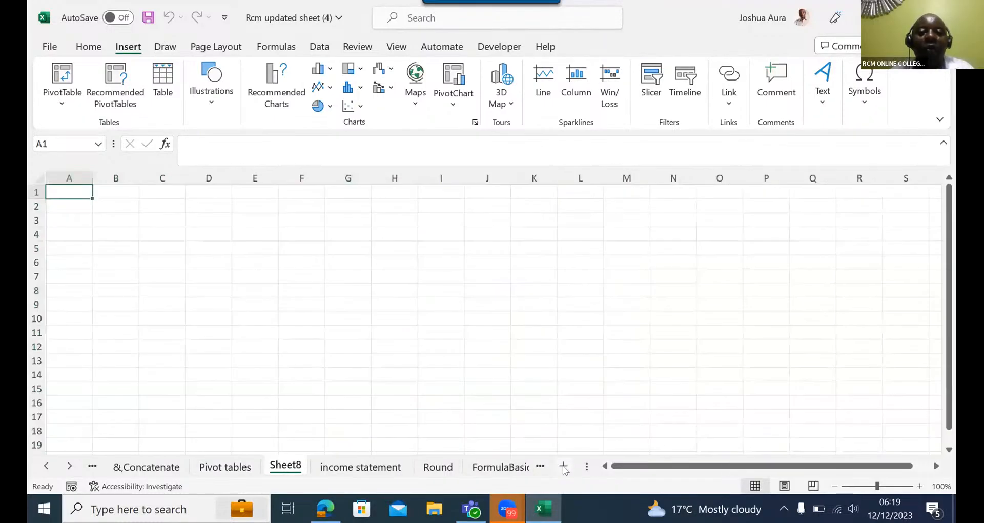
left_click(391, 247)
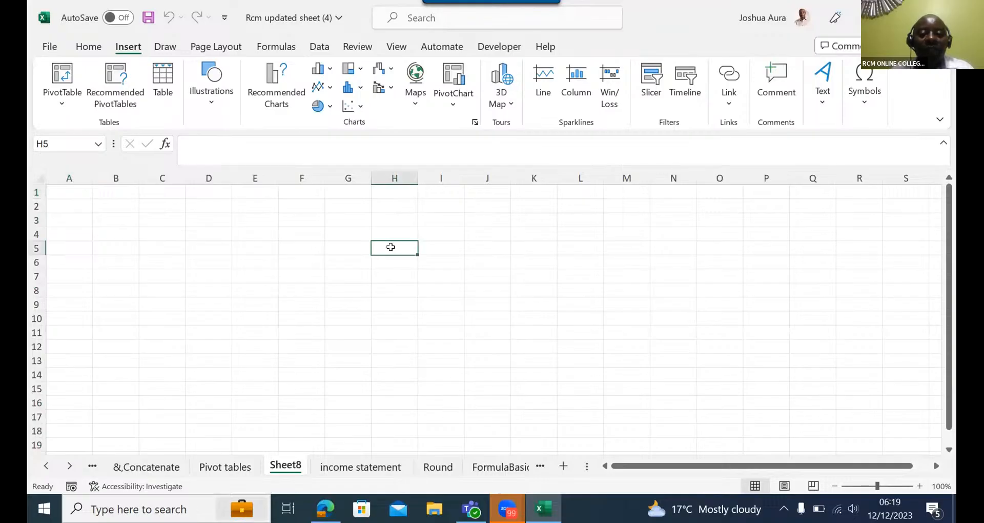
type("yuiiiuu")
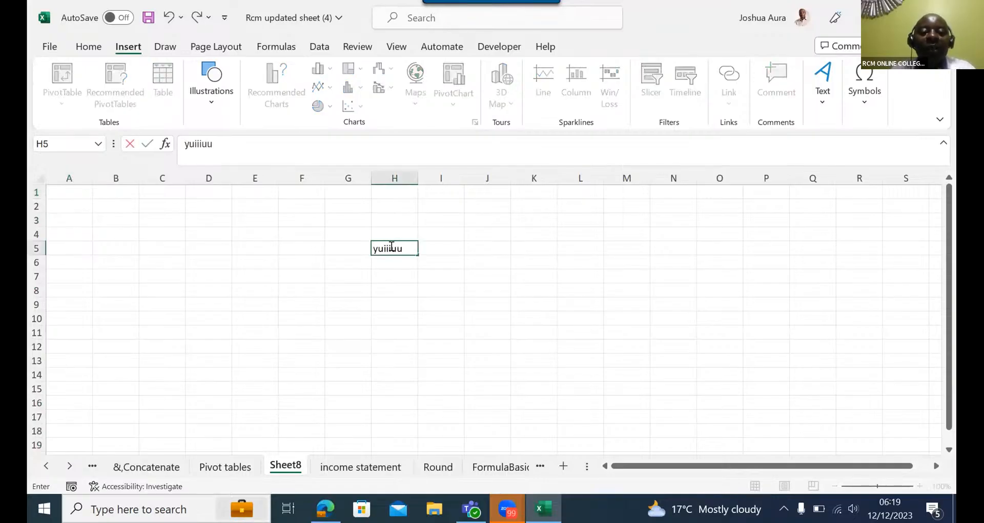
type("yytttt")
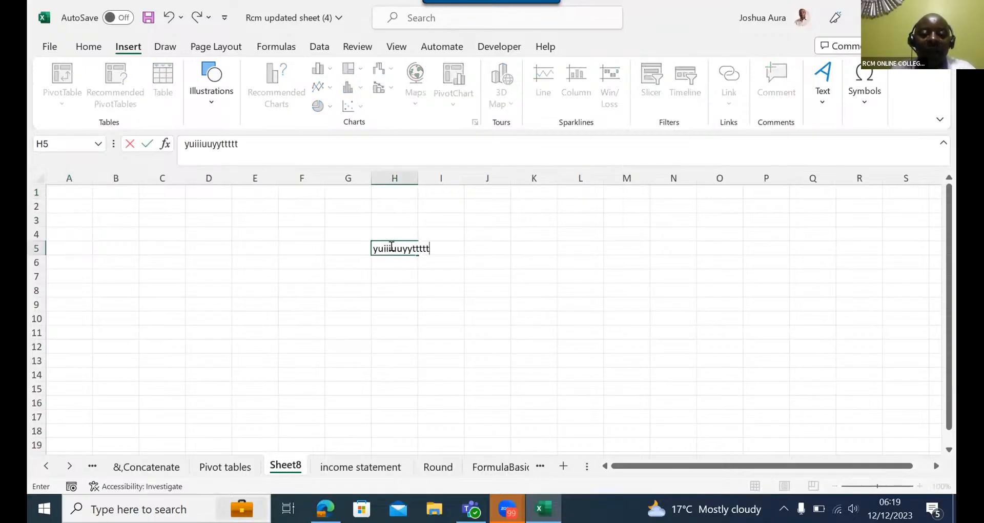
key("Tab")
type("q")
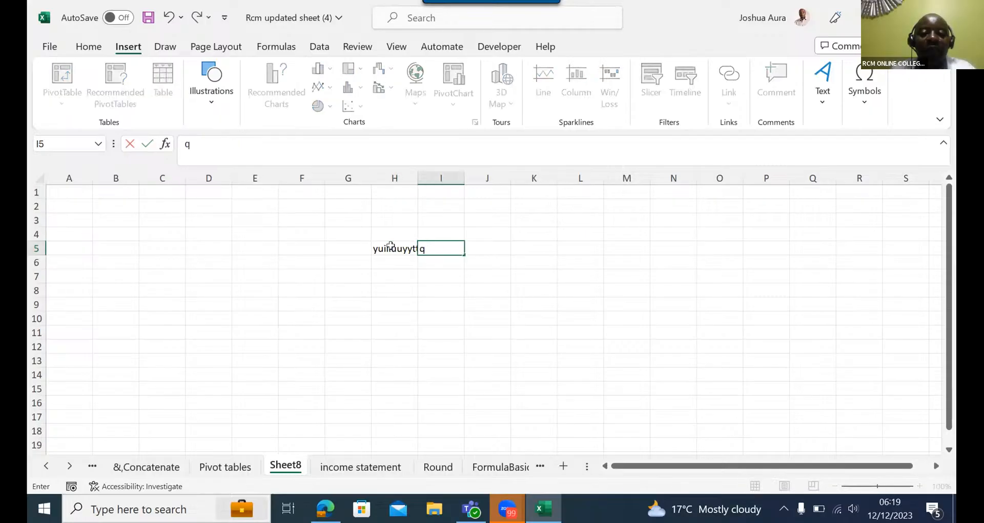
type("wwwwww")
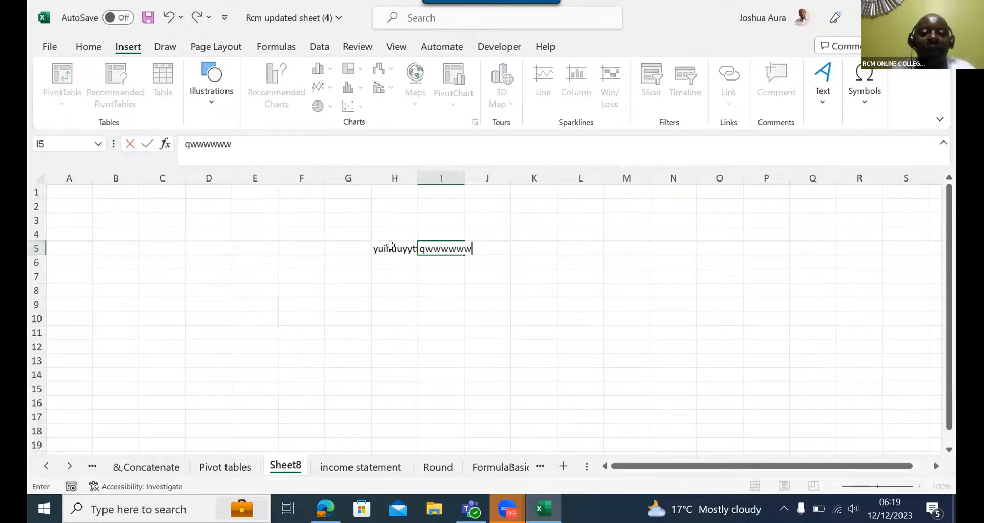
left_click(407, 290)
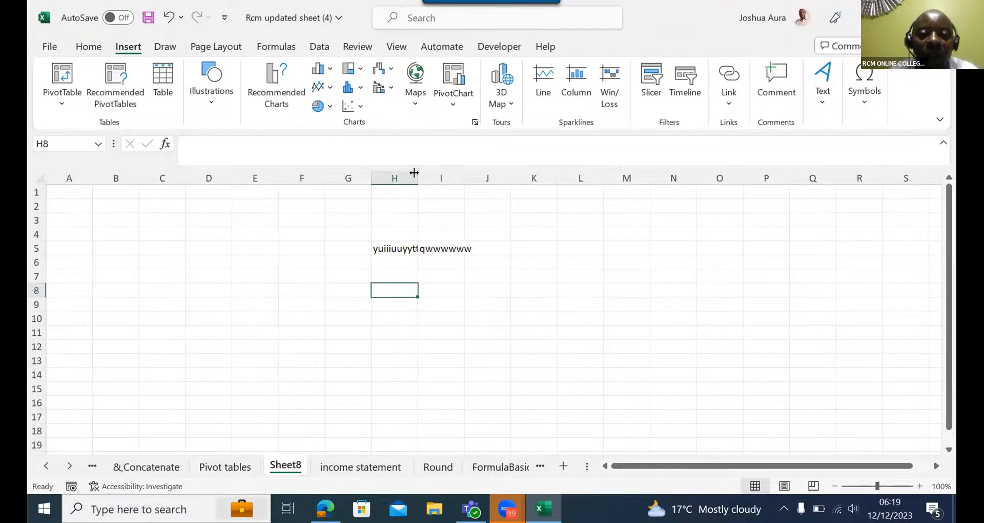
Resize column H manually, and autofit the width of all columns on the sheet to their contents.
left_click_drag(415, 173, 442, 170)
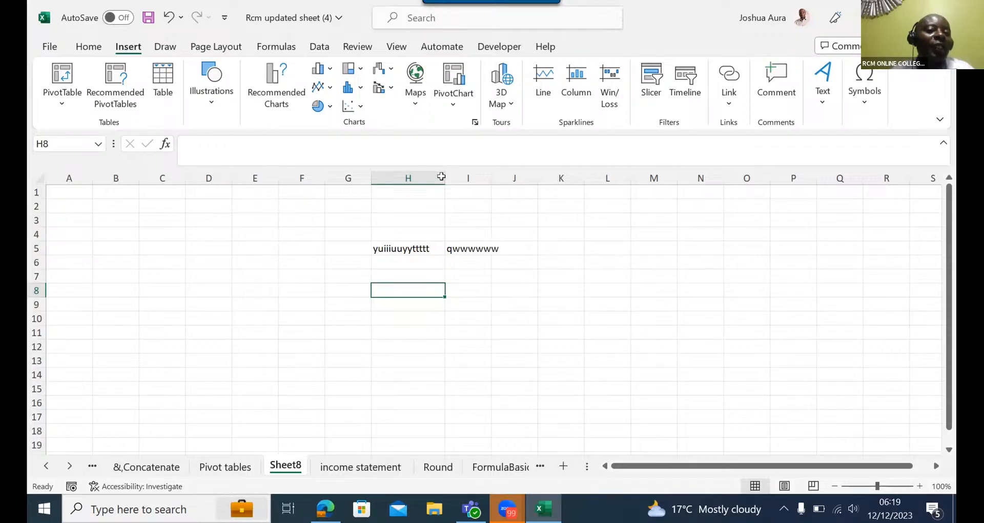
left_click_drag(441, 177, 413, 176)
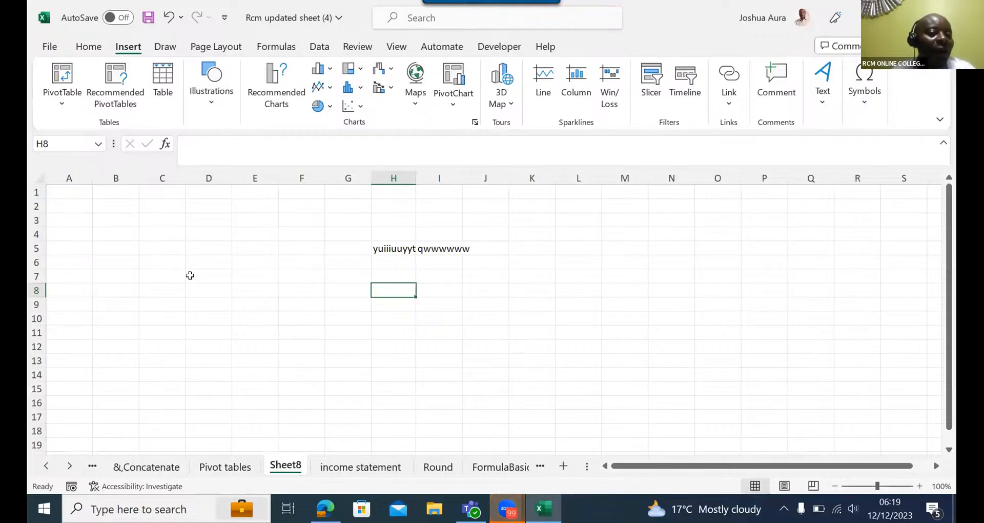
left_click(41, 176)
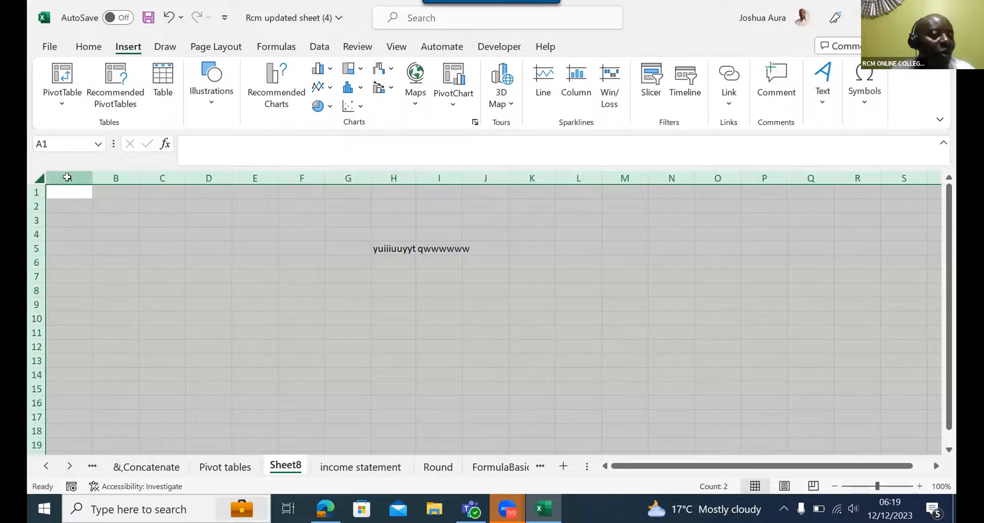
double_click(136, 175)
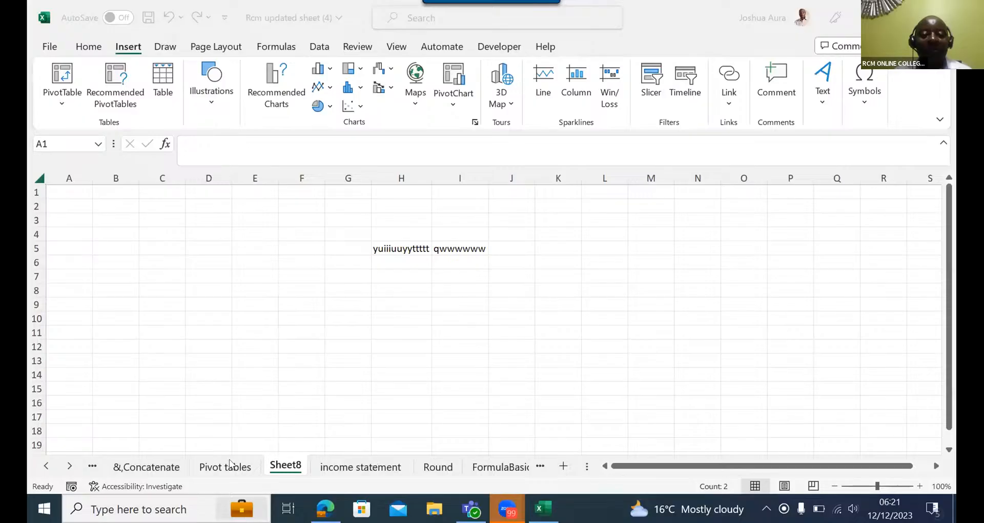
Insert a PivotTable based on the selected range B3:I15121 of the Pivot tables sheet, placed on a new worksheet.
left_click(226, 467)
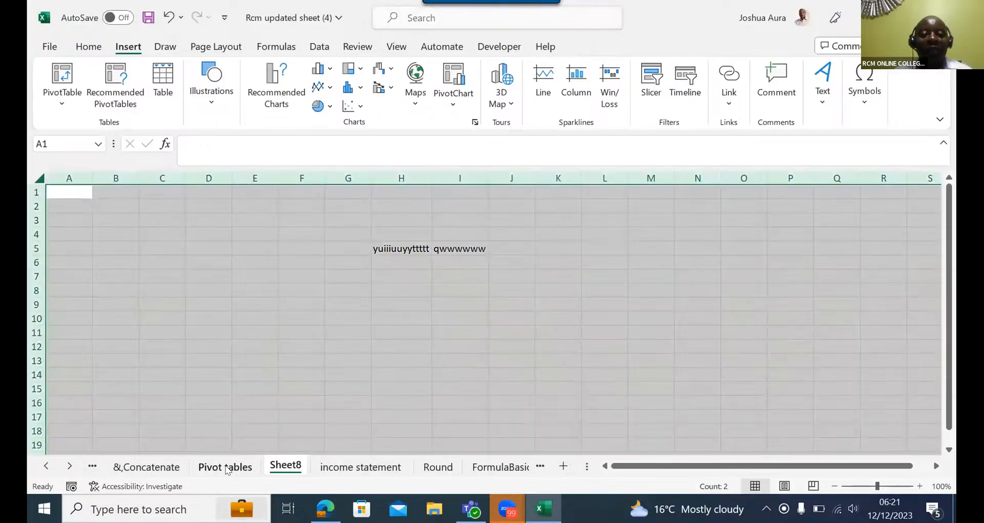
left_click(226, 466)
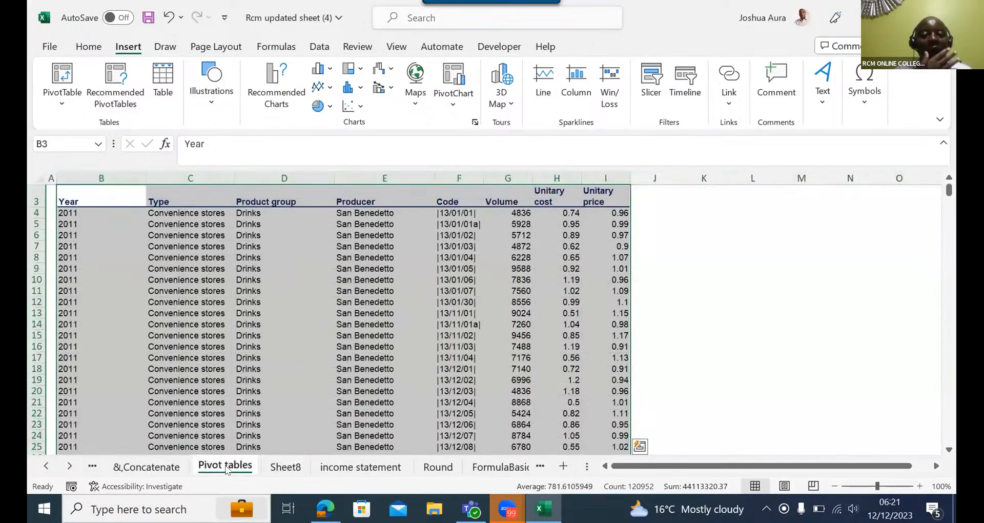
left_click(63, 67)
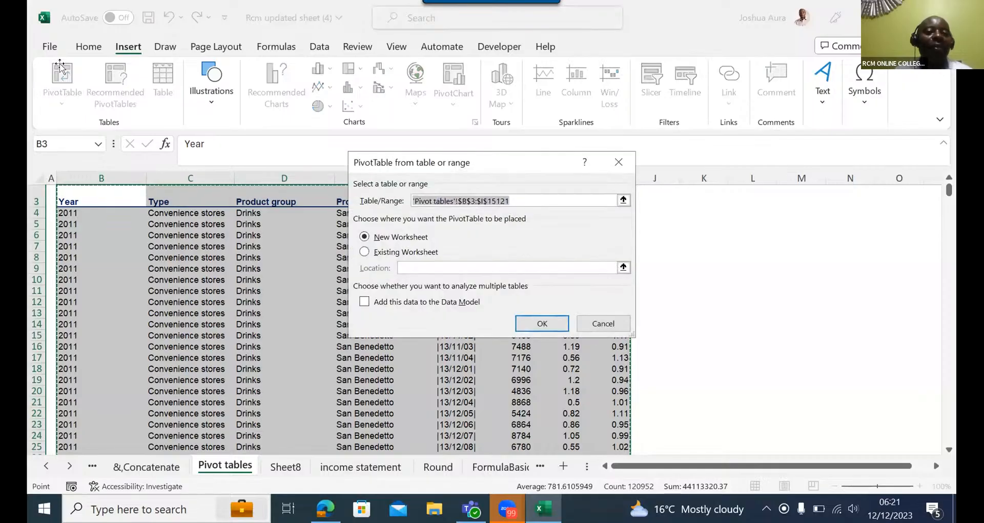
left_click(545, 324)
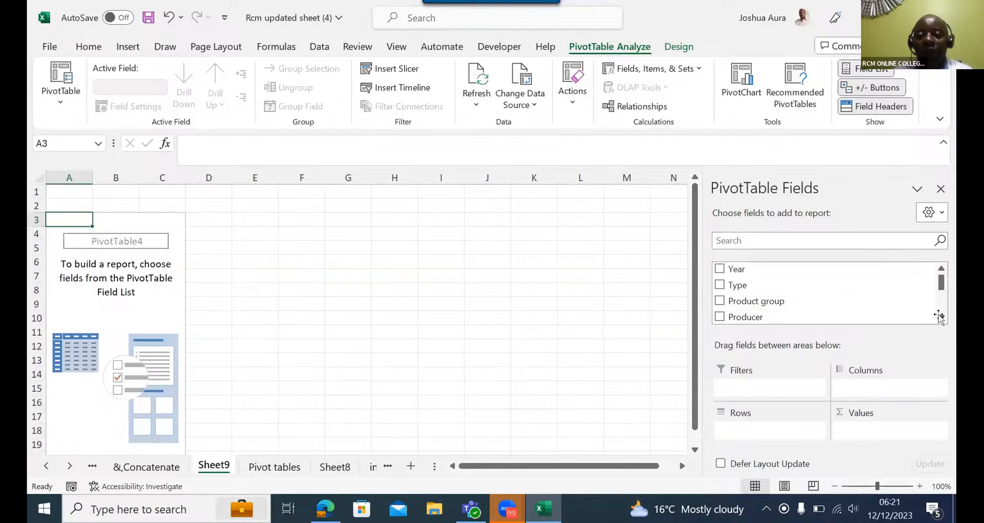
Add the Volume field to the Values area of the new PivotTable and summarize it by Sum.
scroll(938, 316, "down", 2)
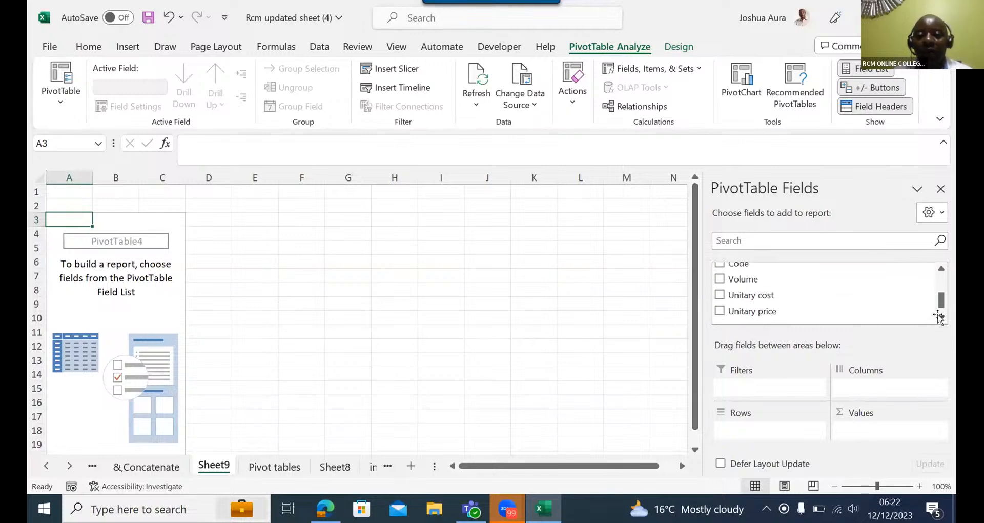
left_click_drag(741, 278, 860, 432)
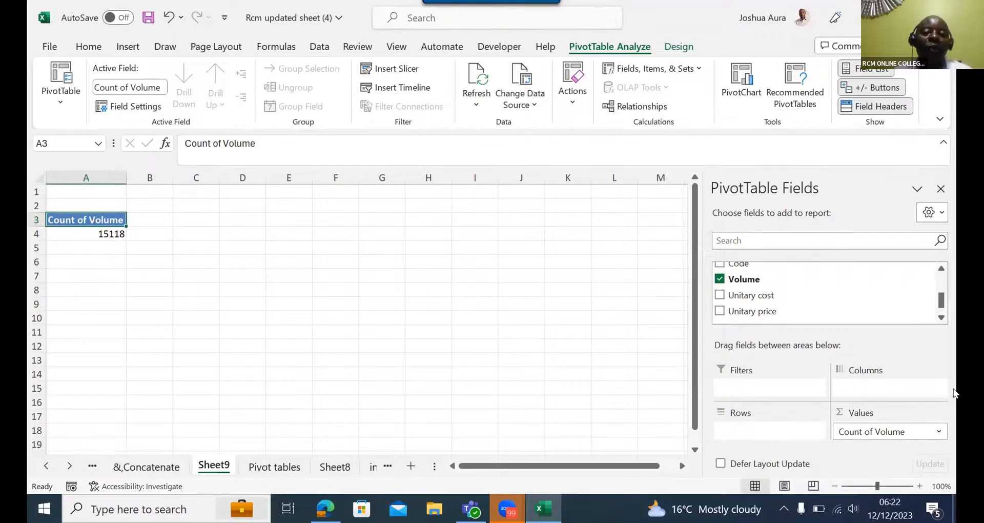
left_click(939, 434)
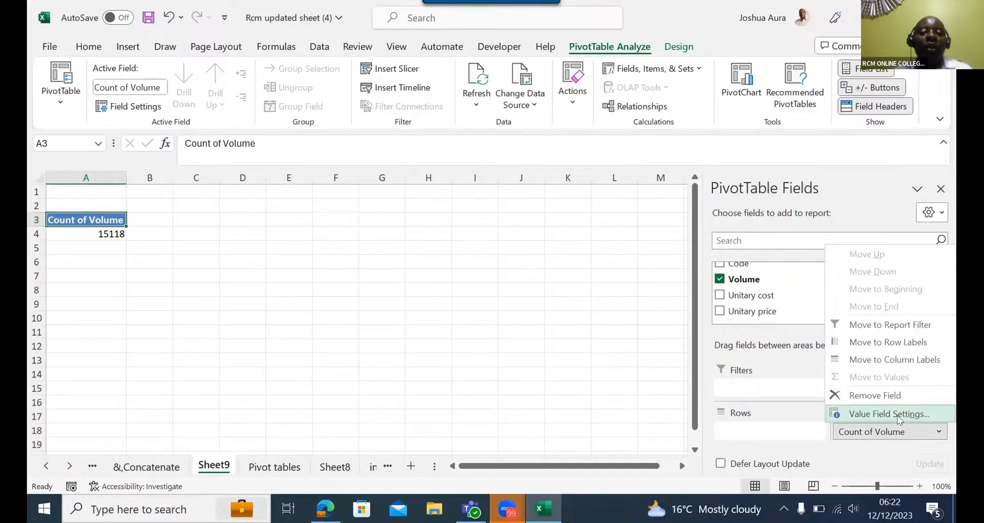
left_click(880, 414)
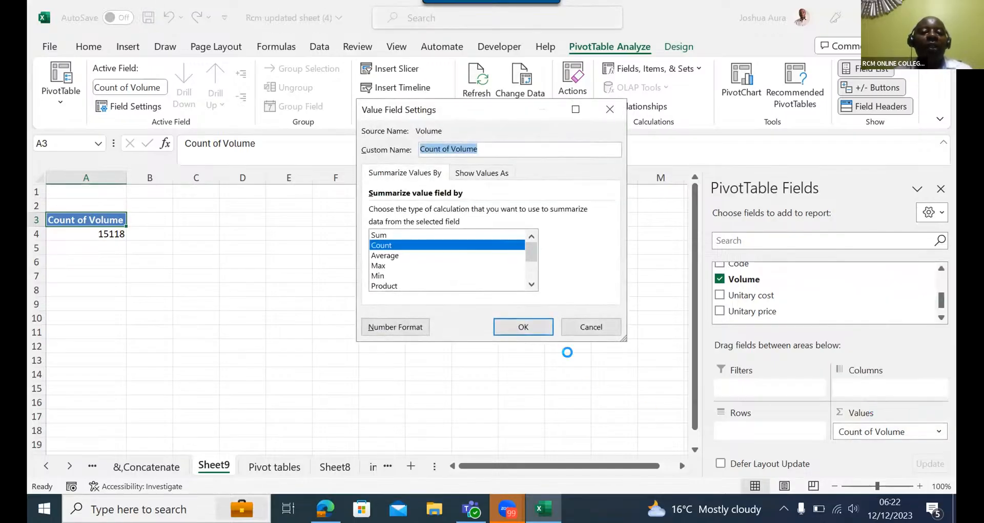
left_click(395, 234)
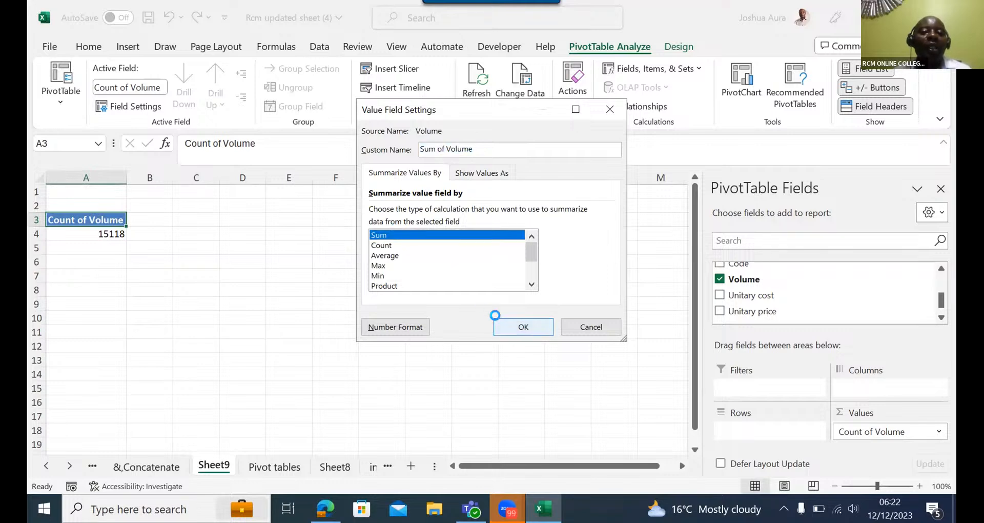
left_click(518, 325)
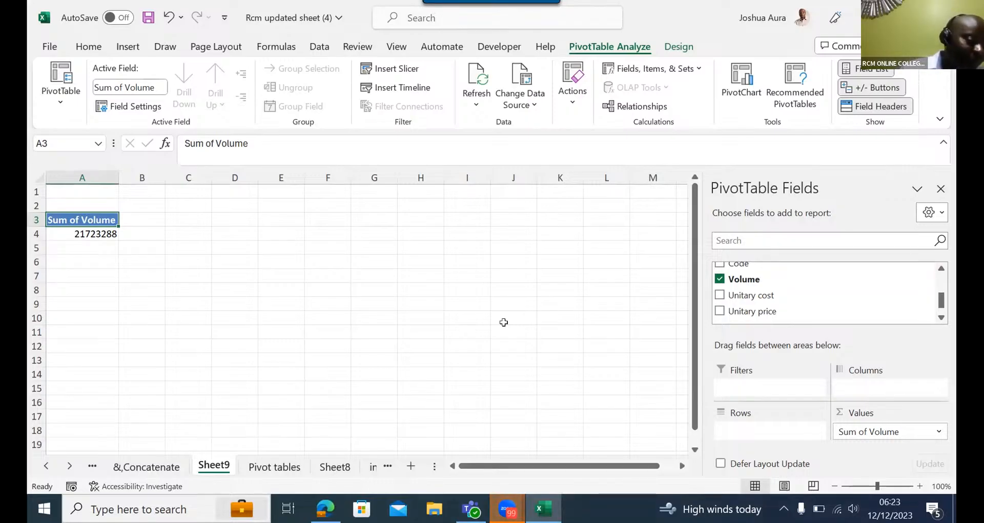
left_click(387, 64)
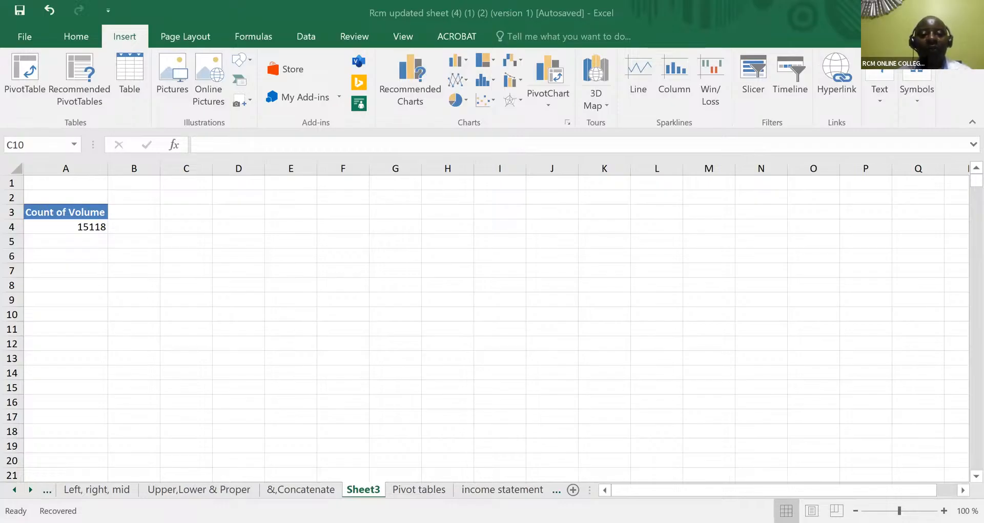
Select the whole dataset on the Pivot tables sheet, from the Year header in B3 through I15121.
left_click(410, 488)
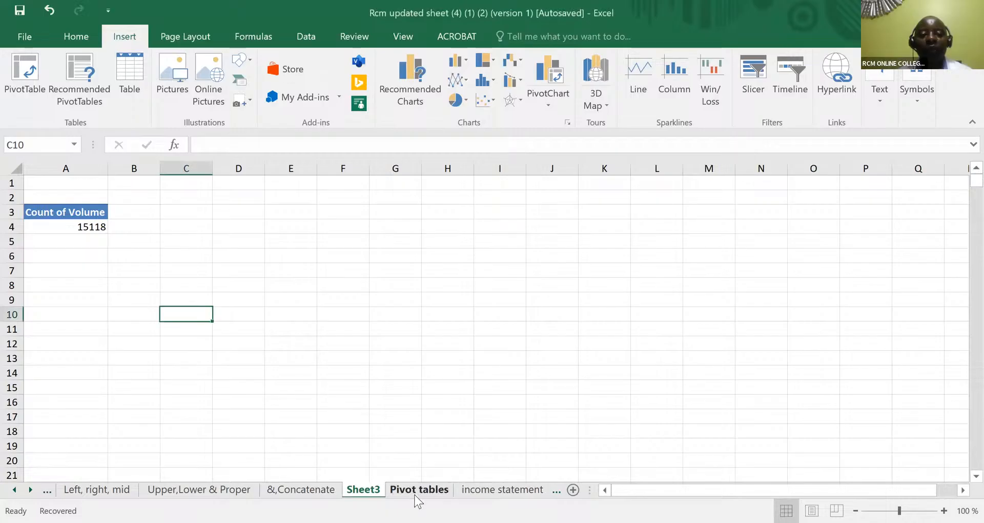
left_click(415, 495)
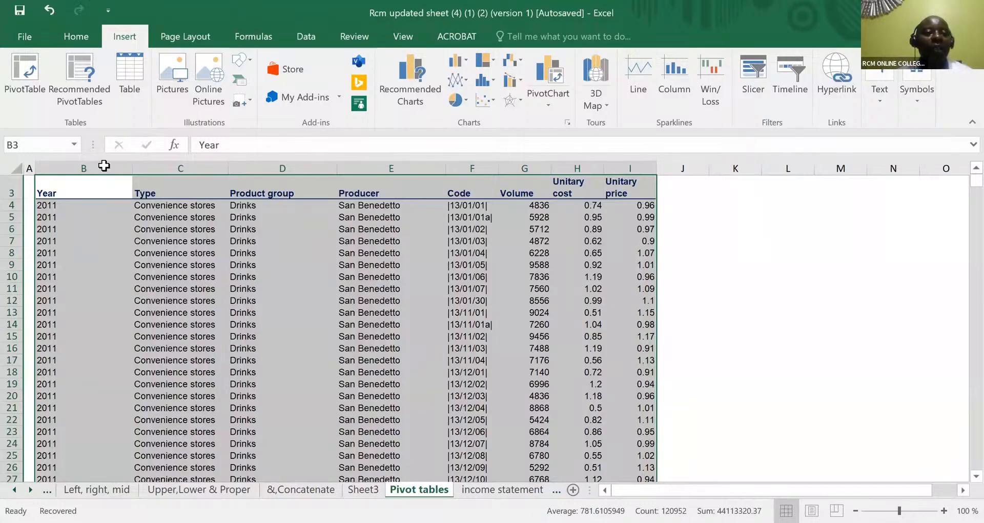
left_click(49, 240)
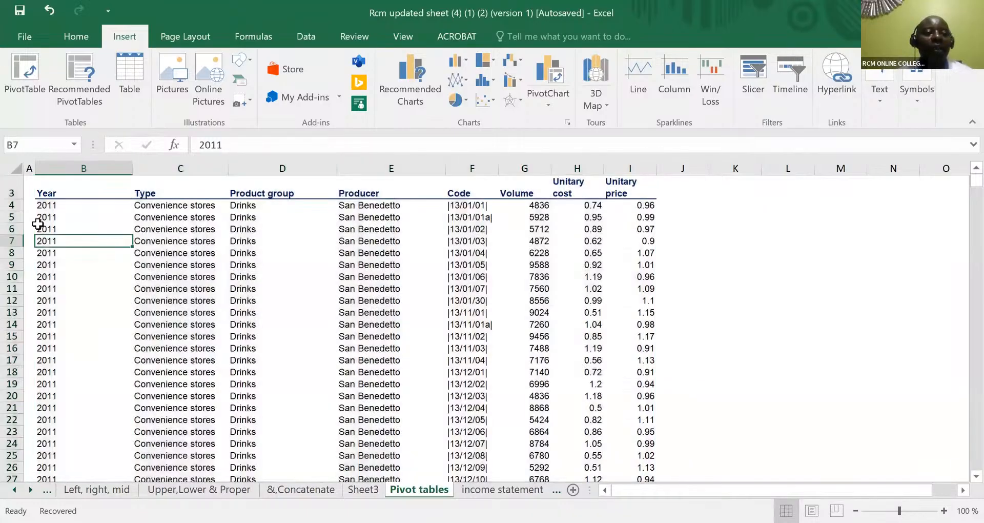
left_click(39, 190)
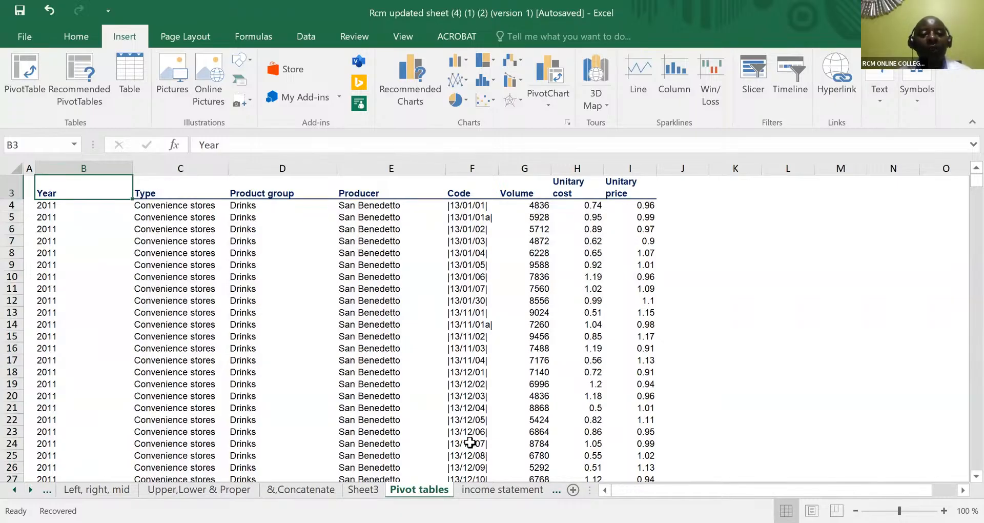
key("ctrl+shift+Right")
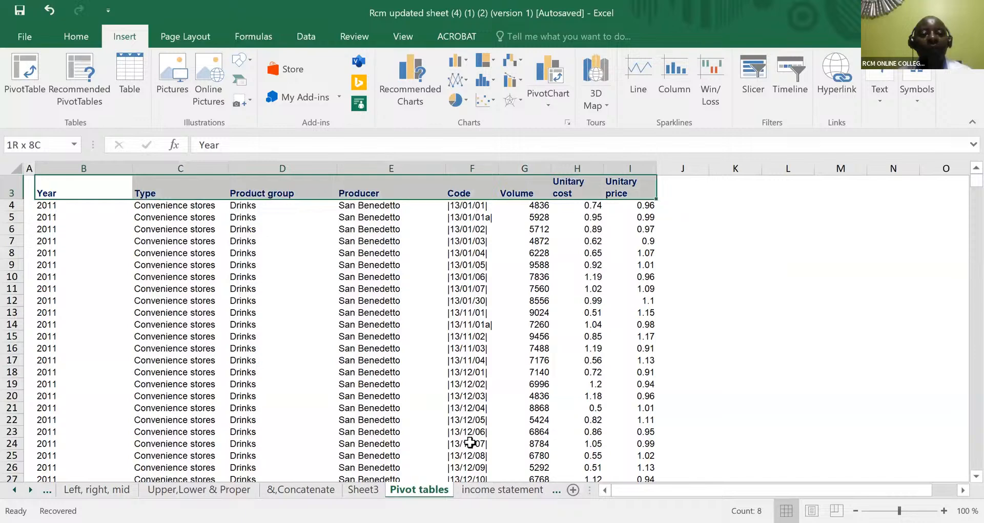
key("ctrl+shift+Down")
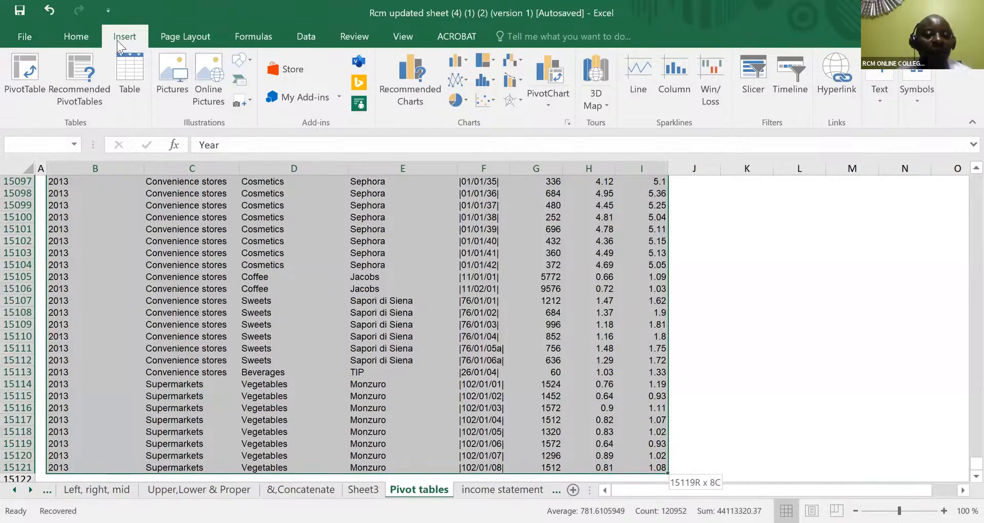
Insert a PivotTable from the selected dataset, placed on a new worksheet.
left_click_drag(117, 40, 214, 43)
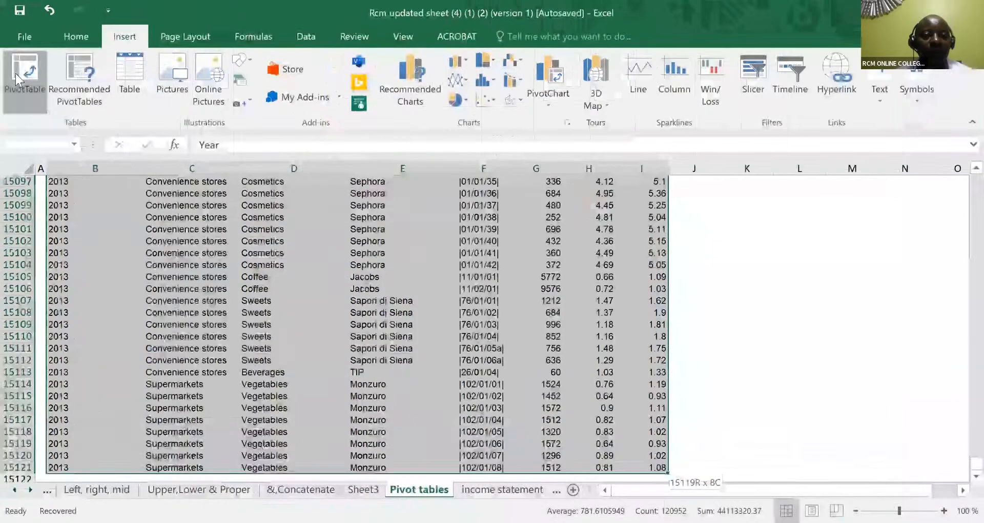
left_click(16, 73)
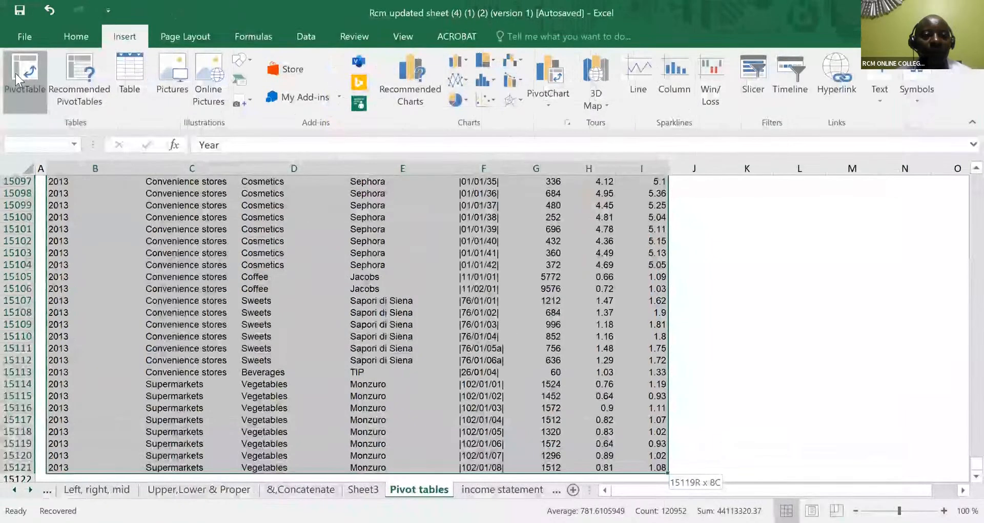
left_click(249, 338)
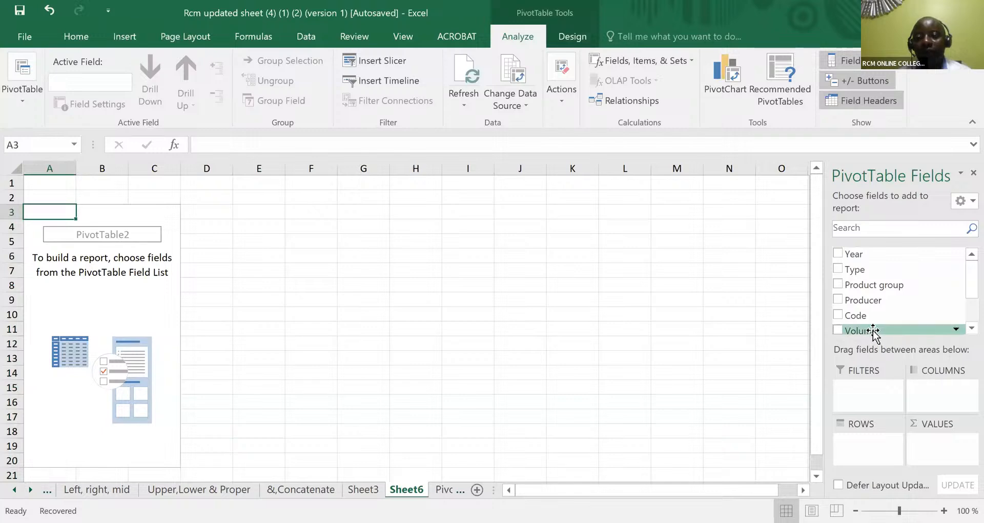
Add Volume to the Values area of the empty PivotTable and change its summary calculation to Sum.
left_click_drag(873, 332, 957, 445)
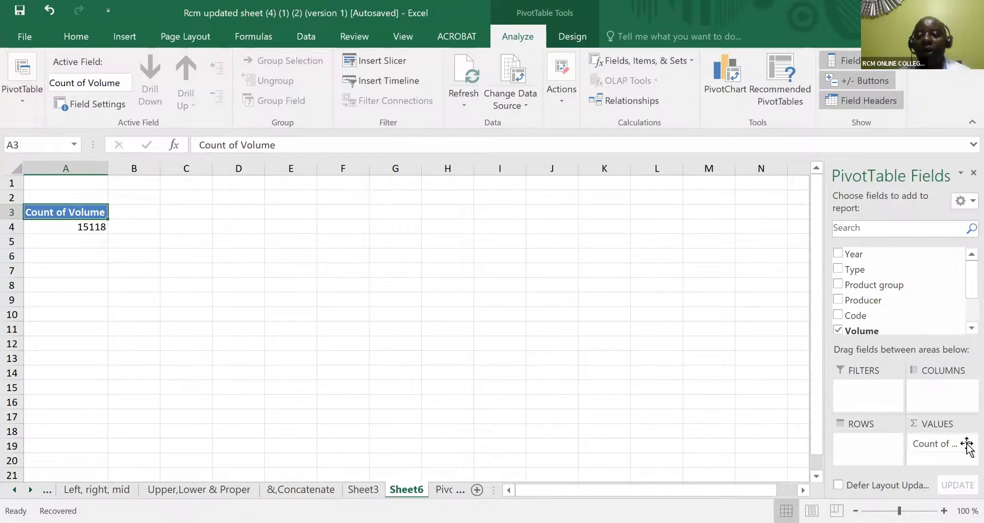
left_click(964, 451)
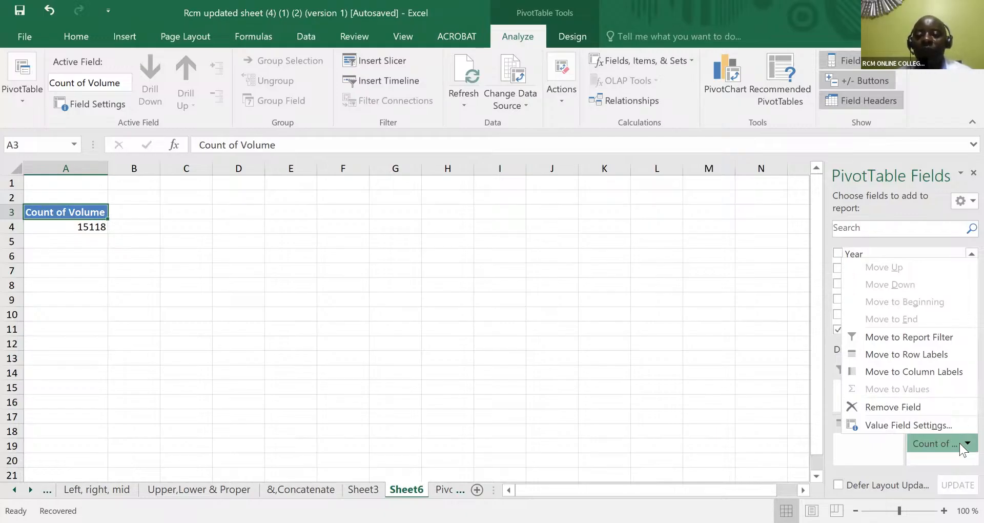
left_click(889, 424)
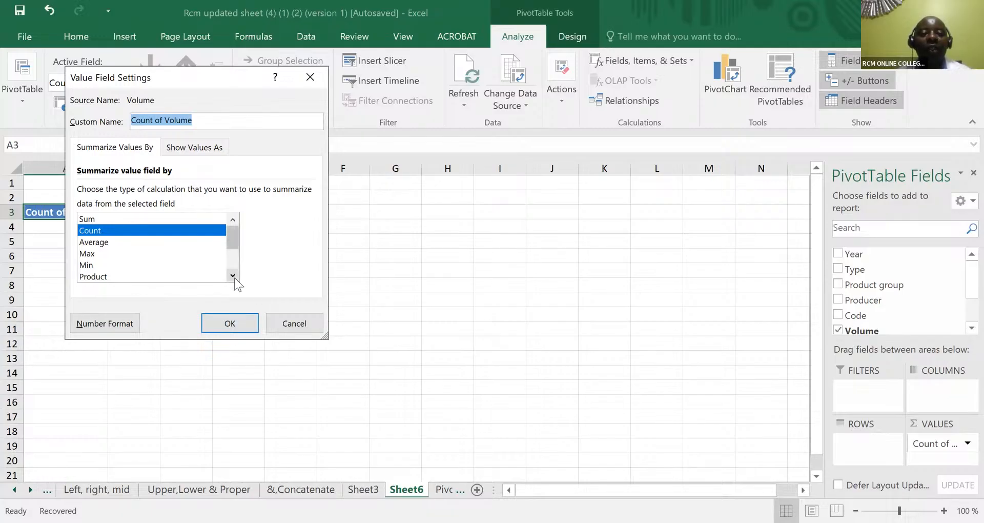
left_click(118, 219)
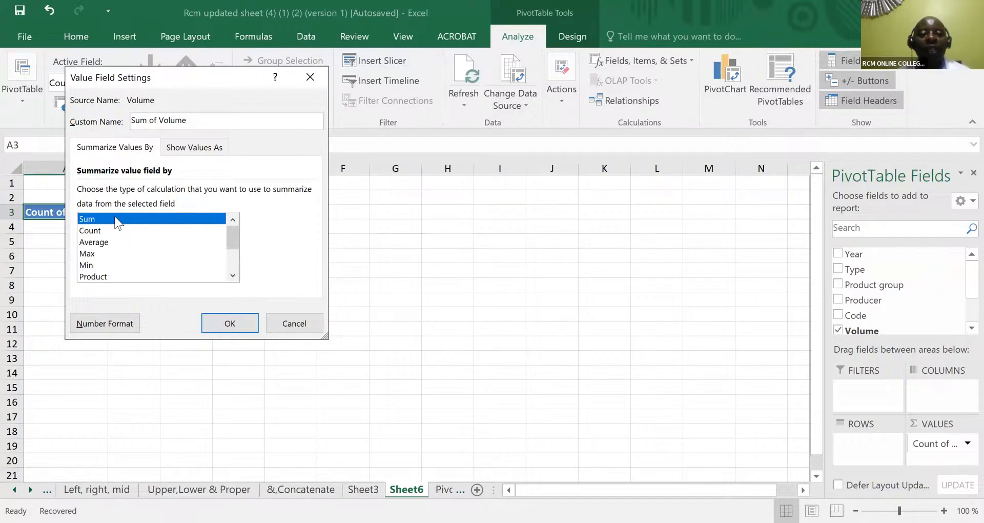
left_click(227, 323)
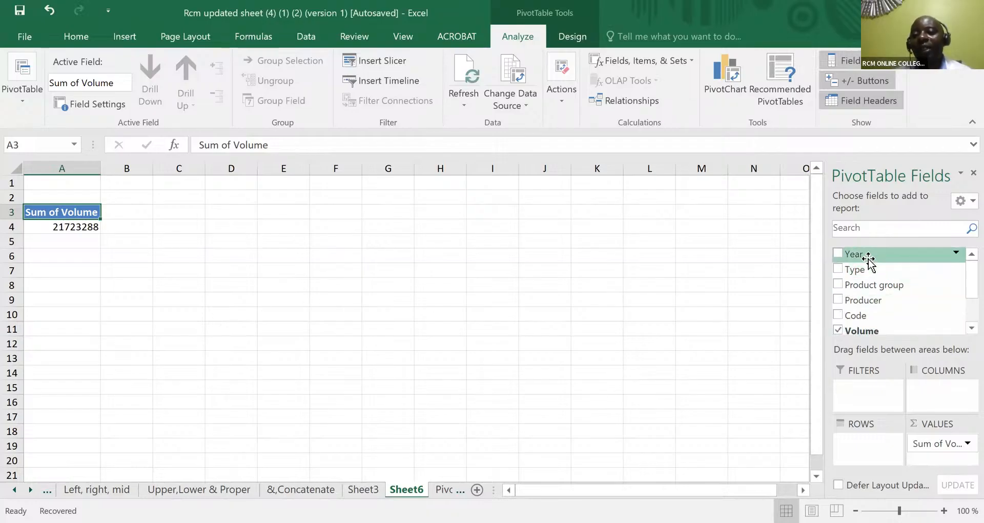
Place the Year field in the Columns area and the Product group field in the Rows area of the PivotTable.
left_click_drag(869, 259, 936, 390)
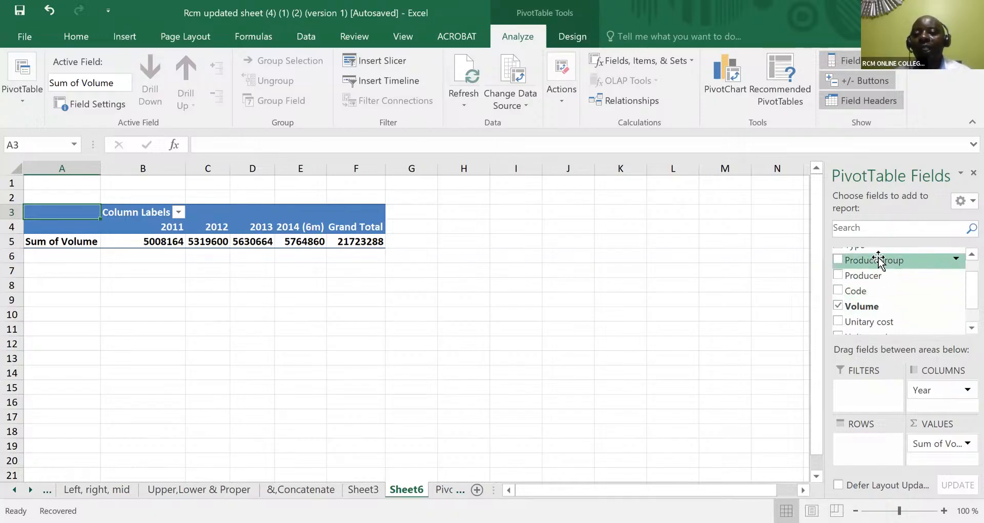
left_click_drag(879, 260, 867, 453)
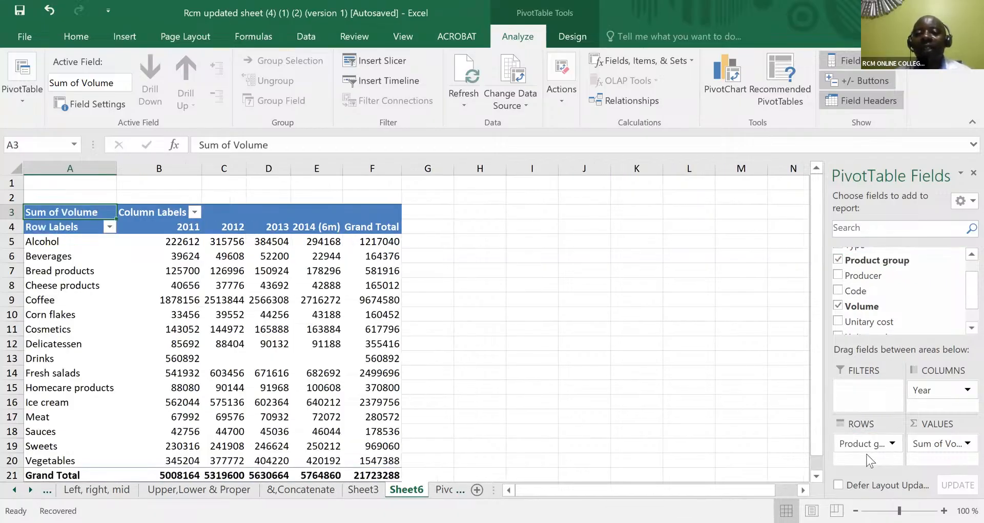